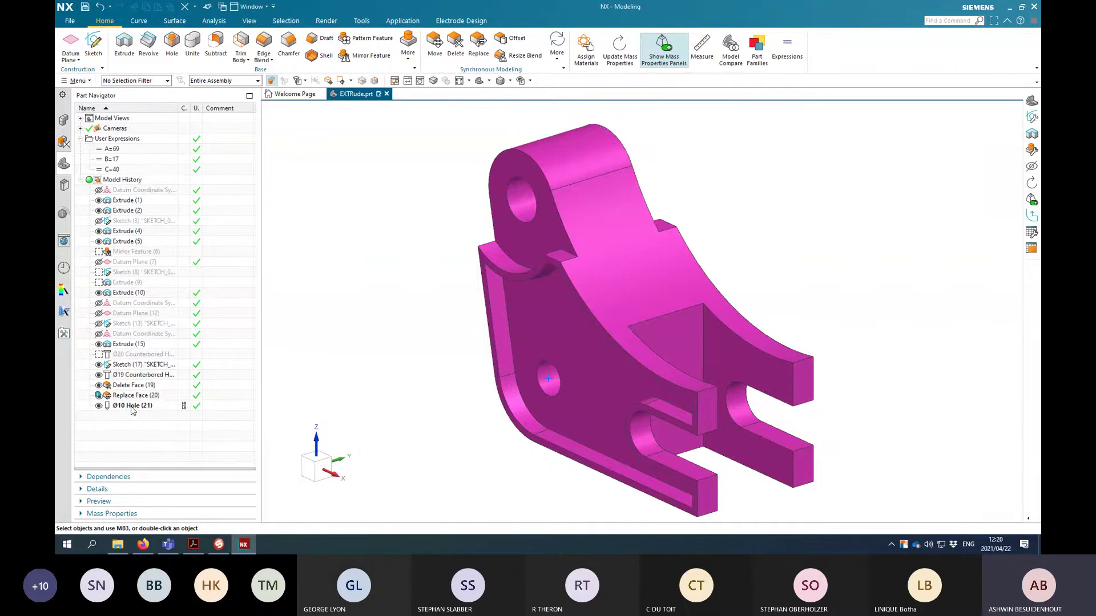
Step: Examine the bracket and its 10 mm hole from several sides, including the recessed side face
left_click(132, 406)
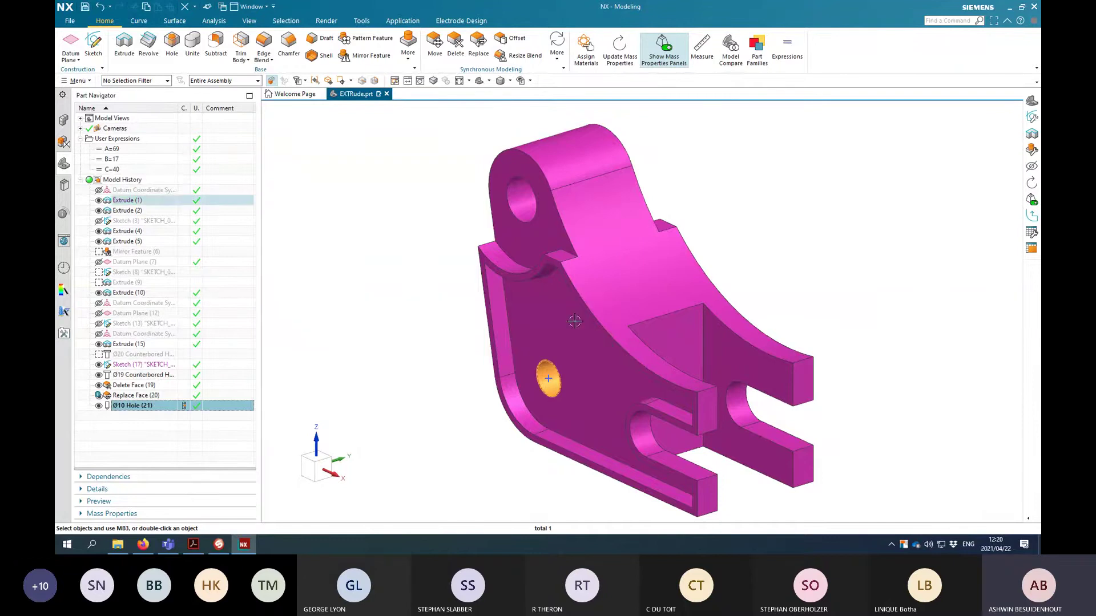
middle_click_drag(427, 317, 510, 371)
middle_click_drag(488, 100, 582, 186)
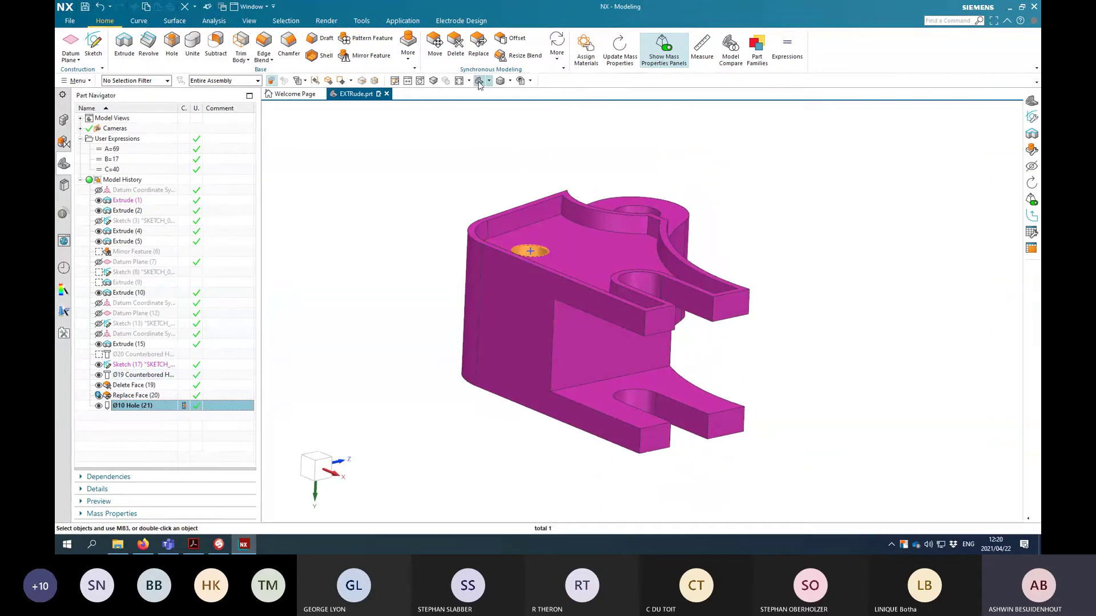
middle_click_drag(778, 254, 735, 263)
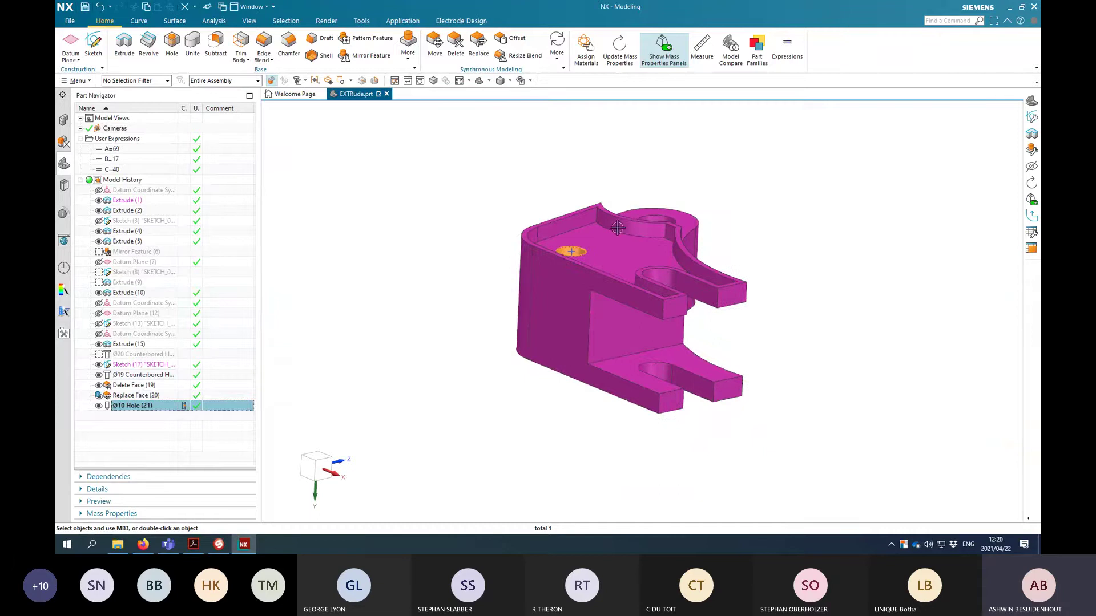
middle_click_drag(605, 283, 450, 183)
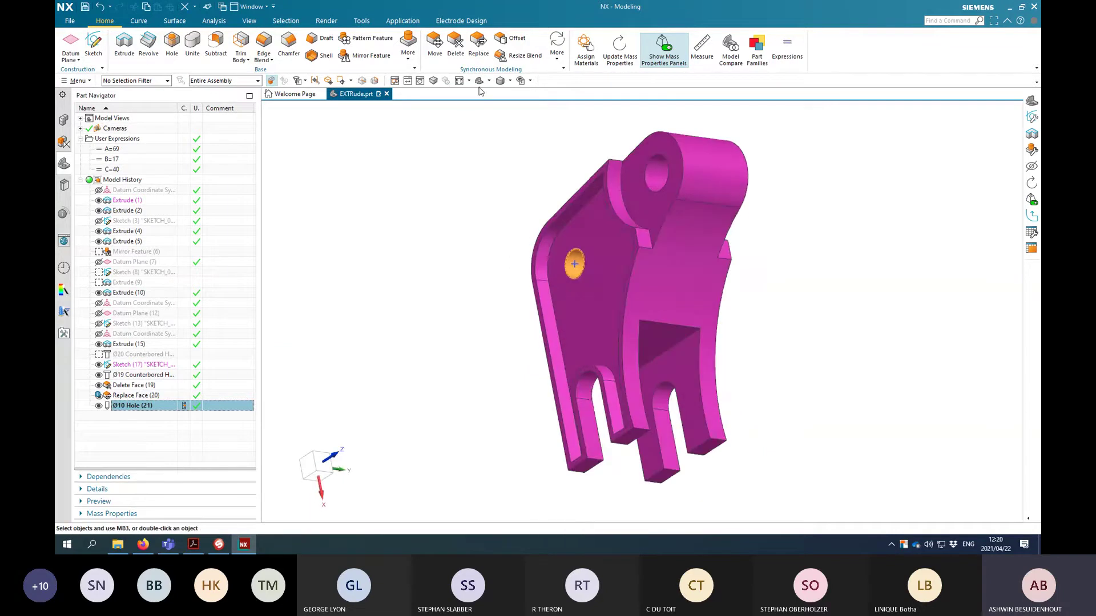
middle_click_drag(573, 268, 575, 336)
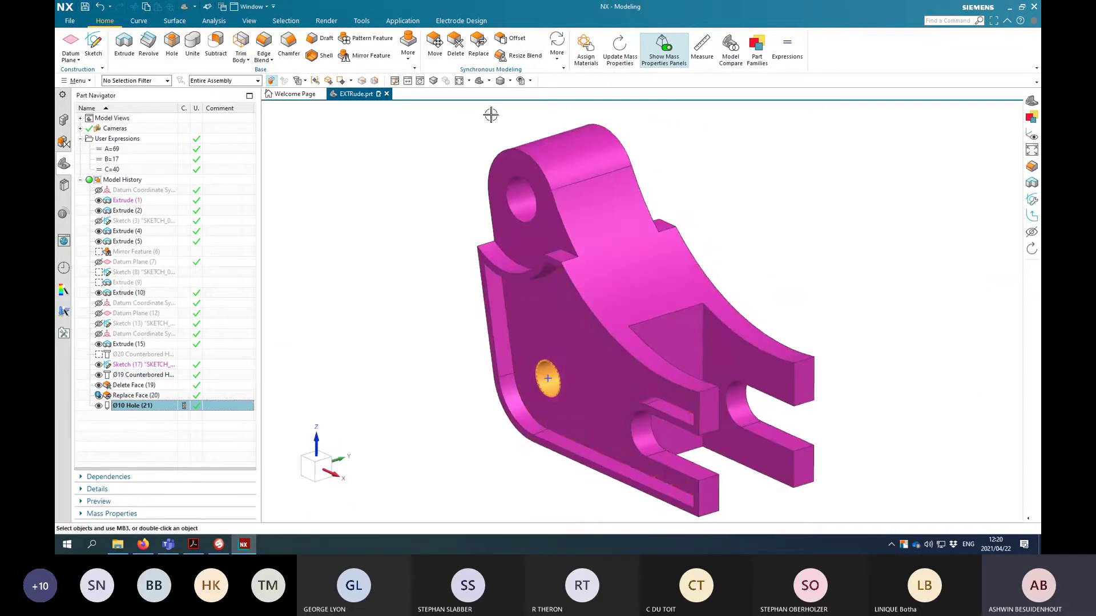
left_click(490, 81)
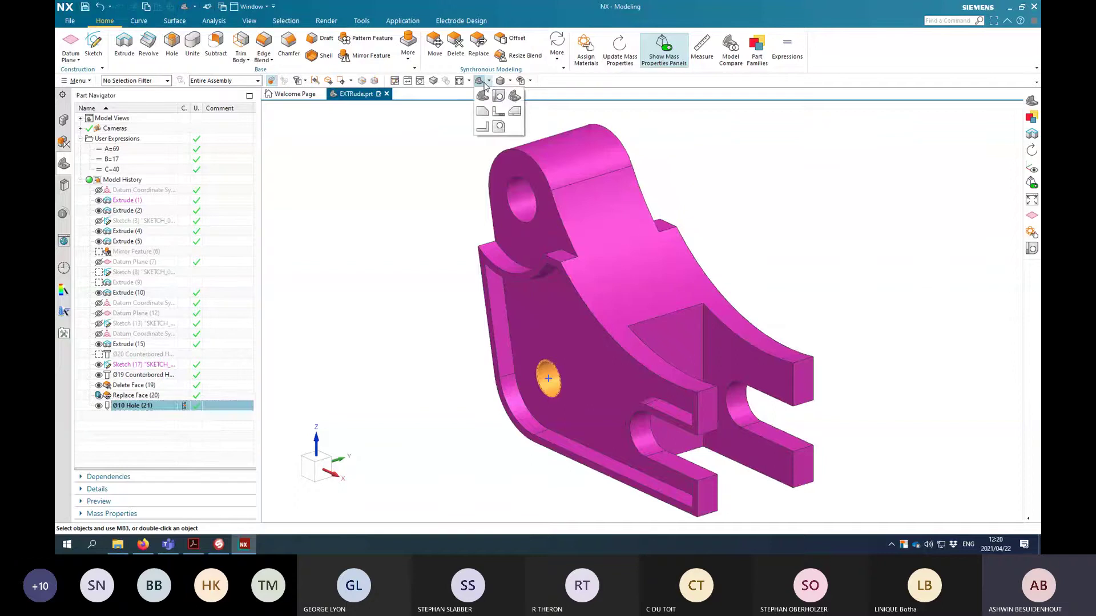
middle_click_drag(537, 184, 529, 152)
left_click(781, 219)
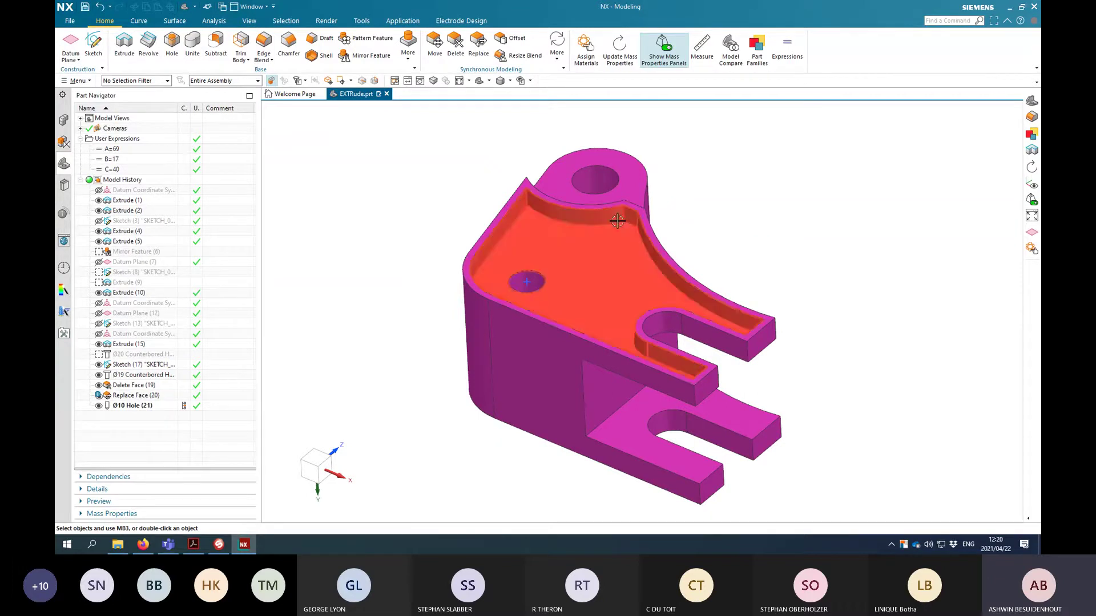
left_click(481, 82)
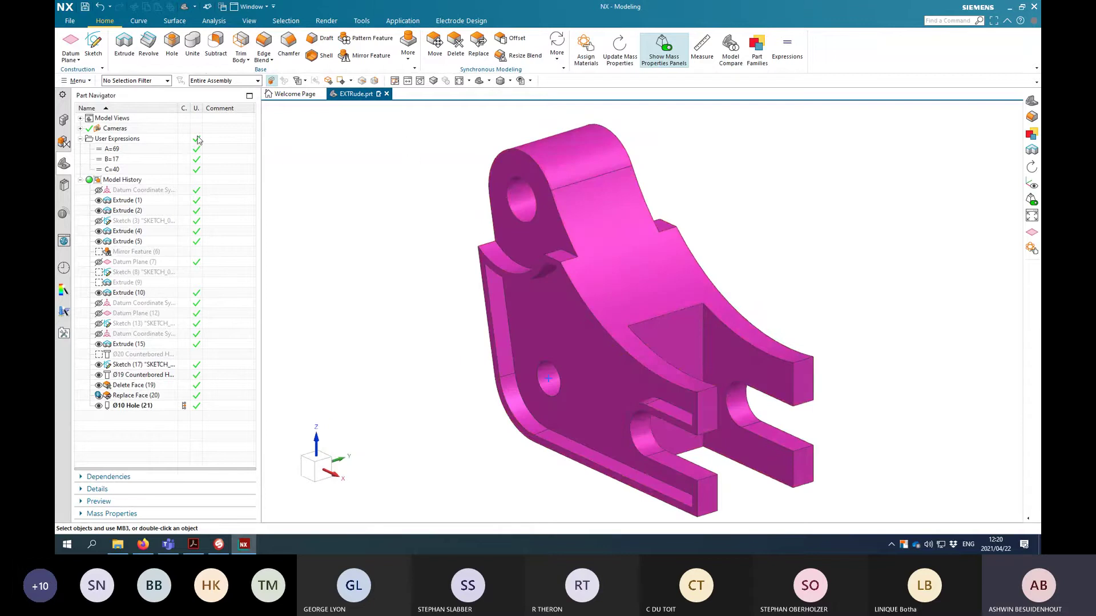
Step: Save the part file
left_click(85, 7)
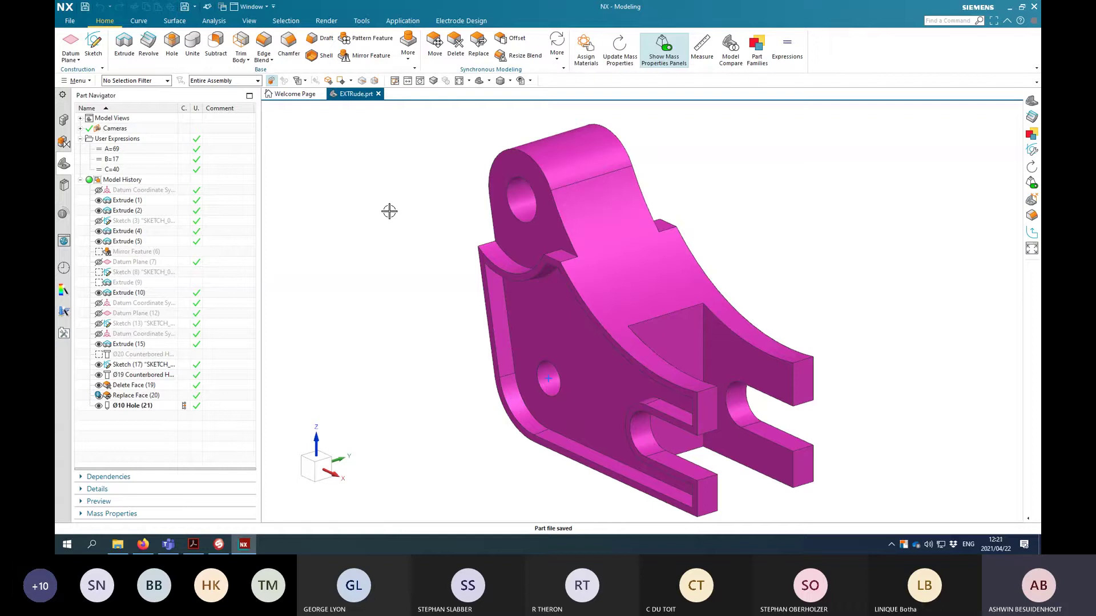
Step: Edit Extrude (1) with rollback and open its internal section sketch
right_click(131, 200)
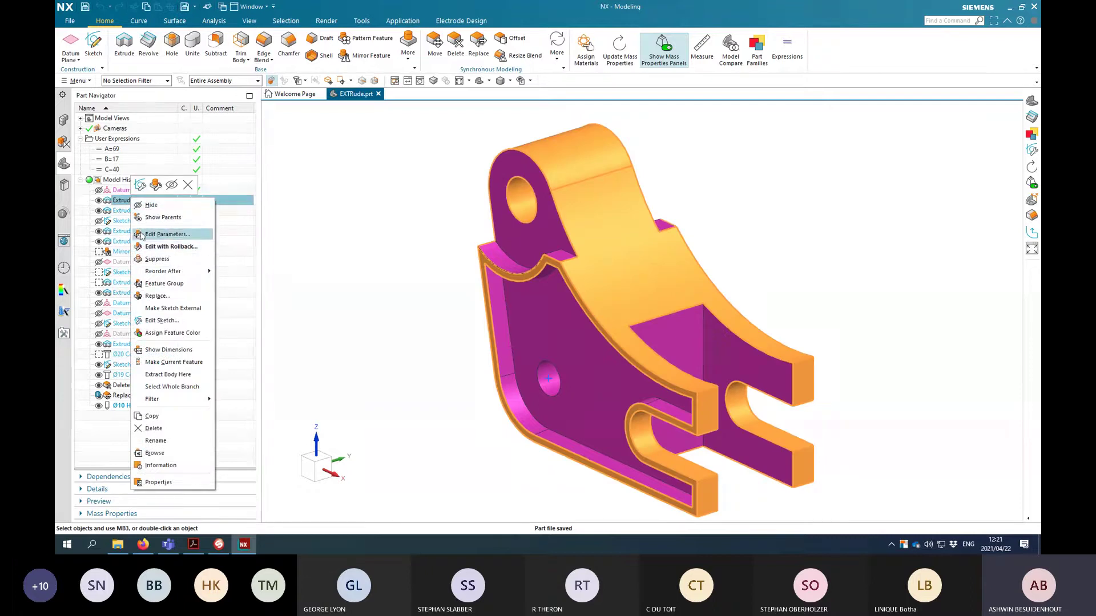
left_click(121, 201)
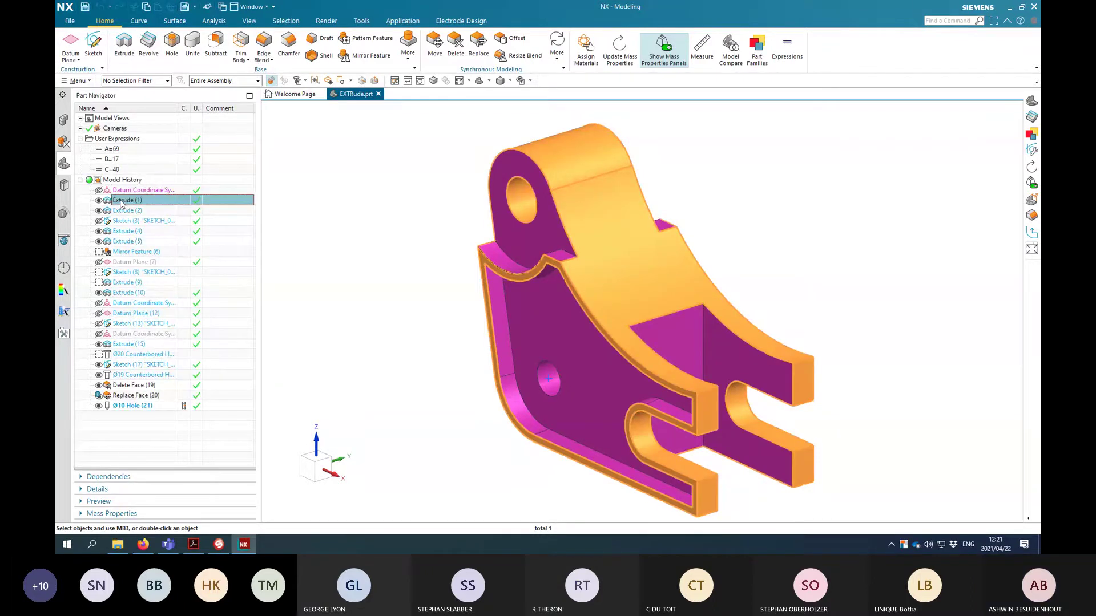
right_click(121, 201)
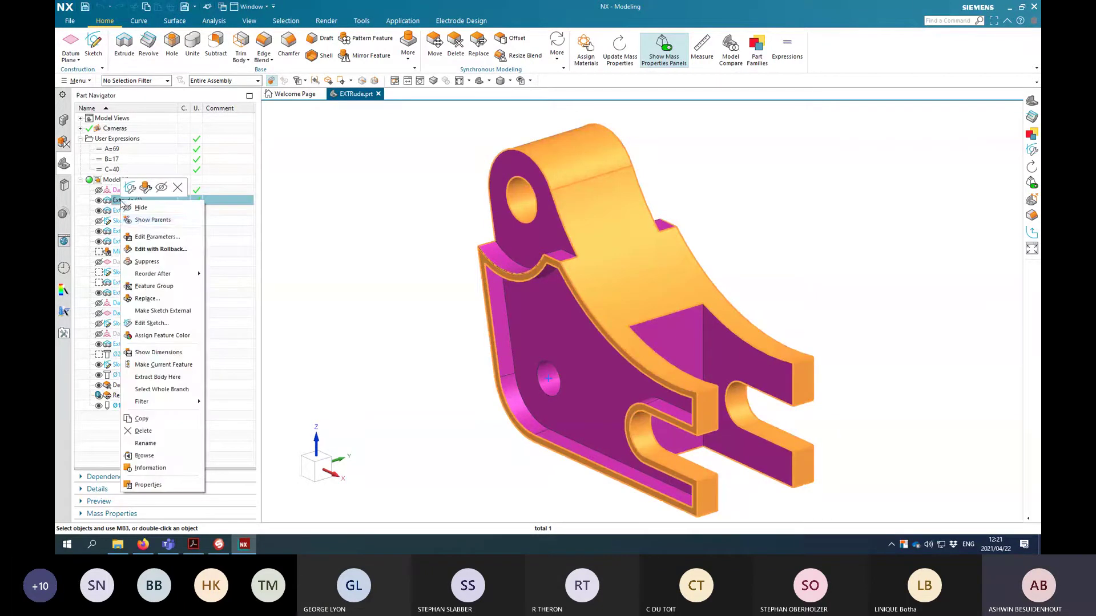
left_click(155, 251)
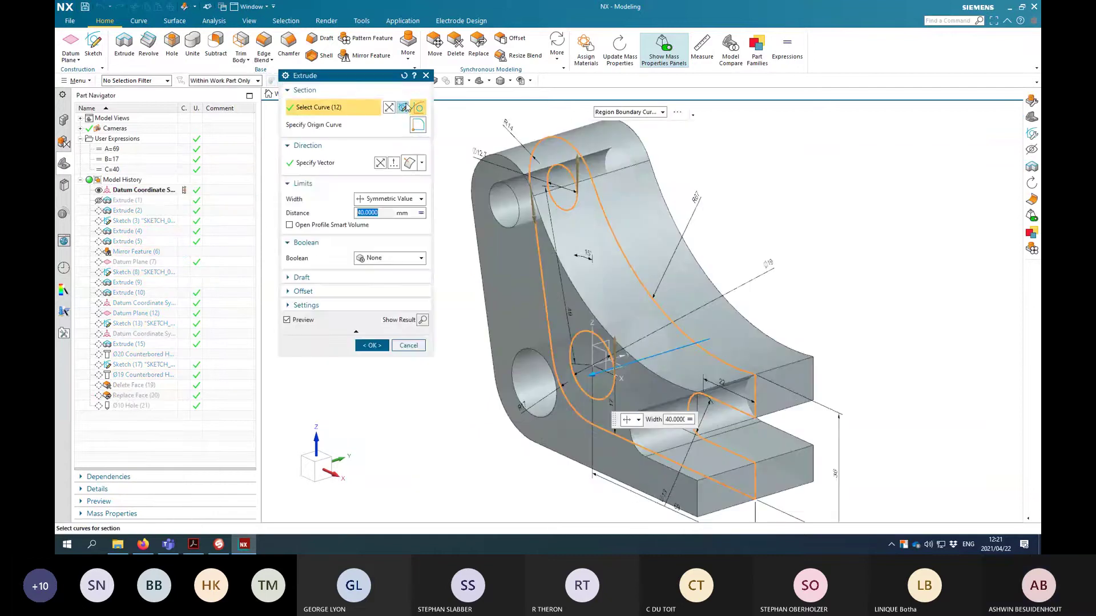
left_click(404, 107)
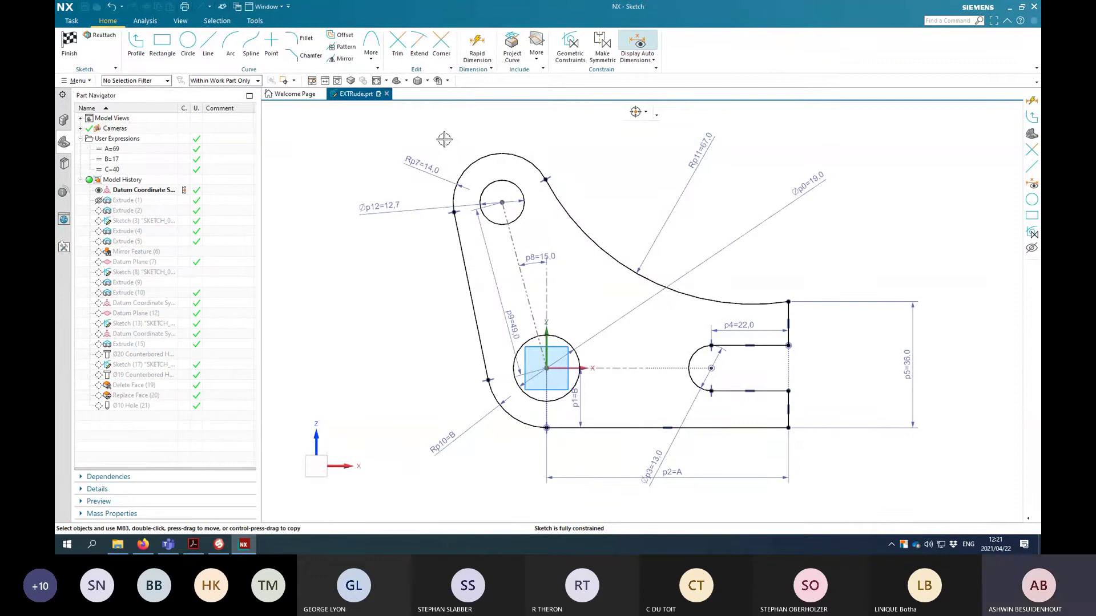
Step: Examine the profile sketch's orientation in 3D, then finish the sketch and cancel the Extrude edit
left_click(397, 81)
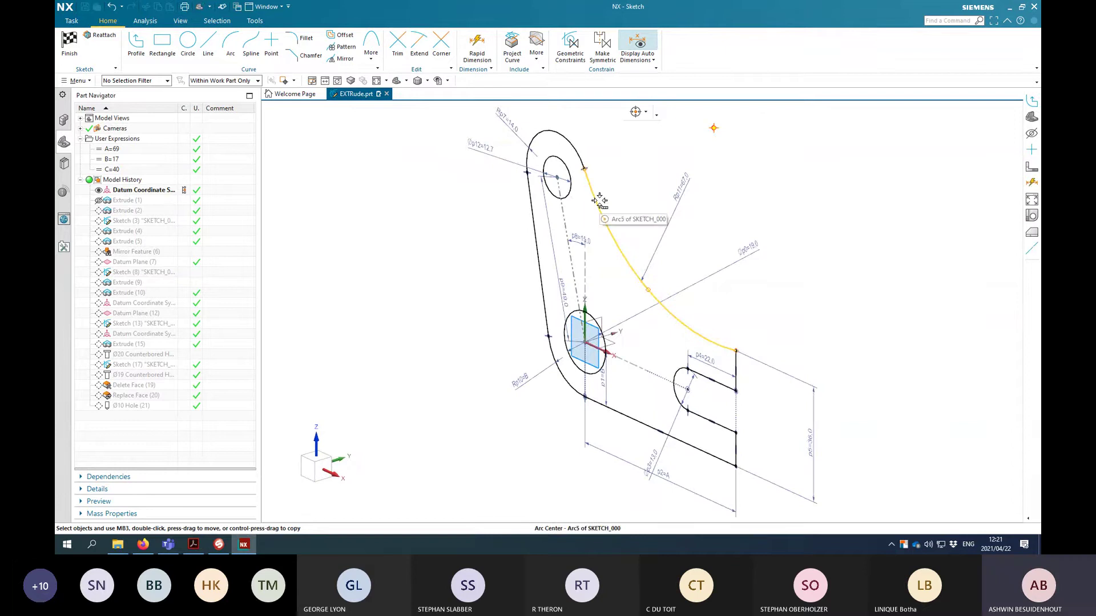
mouse_move(624, 311)
middle_mouse_down()
mouse_move(517, 214)
mouse_move(486, 289)
mouse_move(529, 350)
mouse_move(538, 290)
mouse_move(558, 280)
mouse_move(553, 255)
mouse_move(541, 270)
mouse_move(565, 269)
middle_mouse_up()
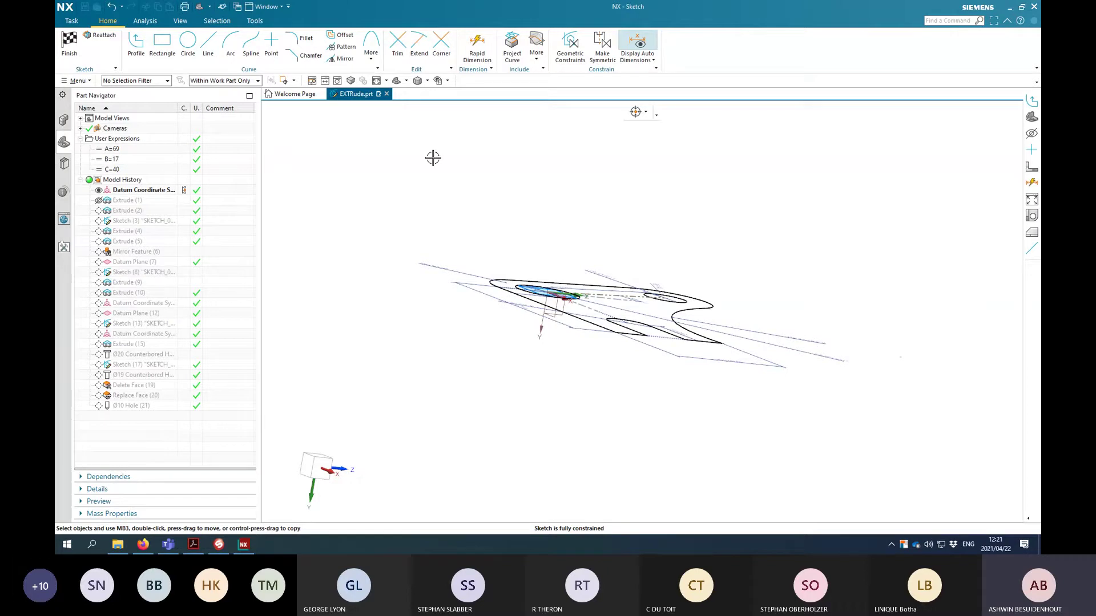
left_click(396, 81)
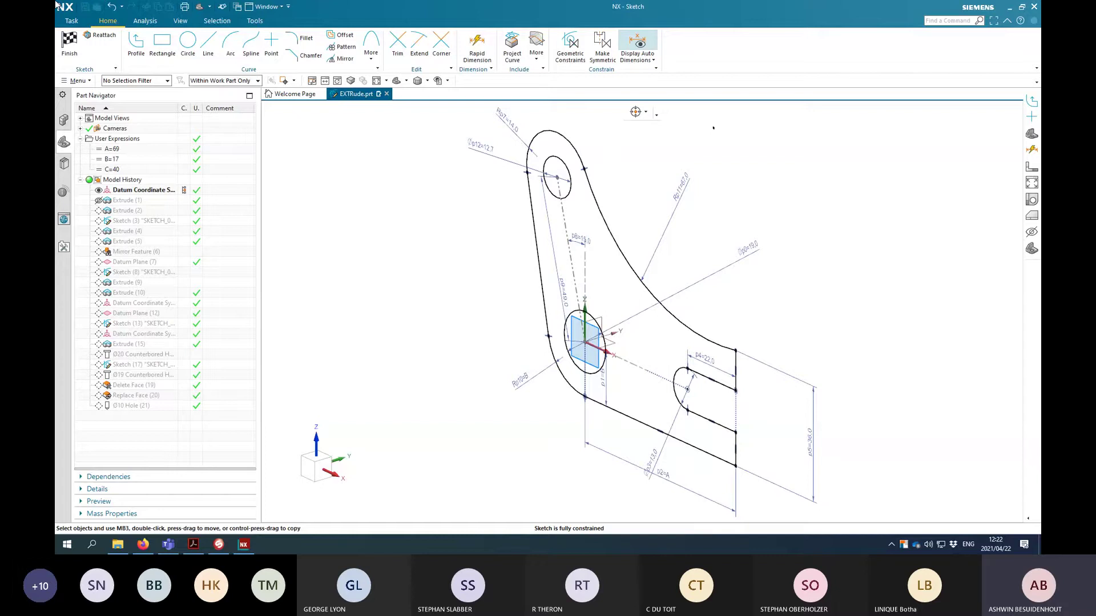
left_click(69, 43)
left_click(426, 76)
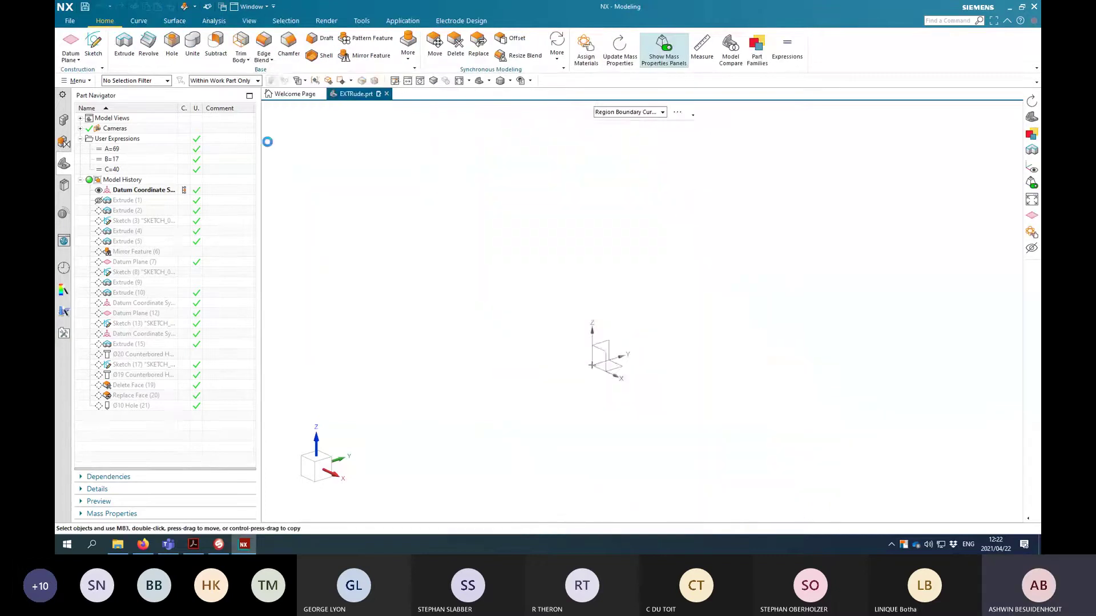
Step: Make the internal section sketch of Extrude (1) external
right_click(137, 201)
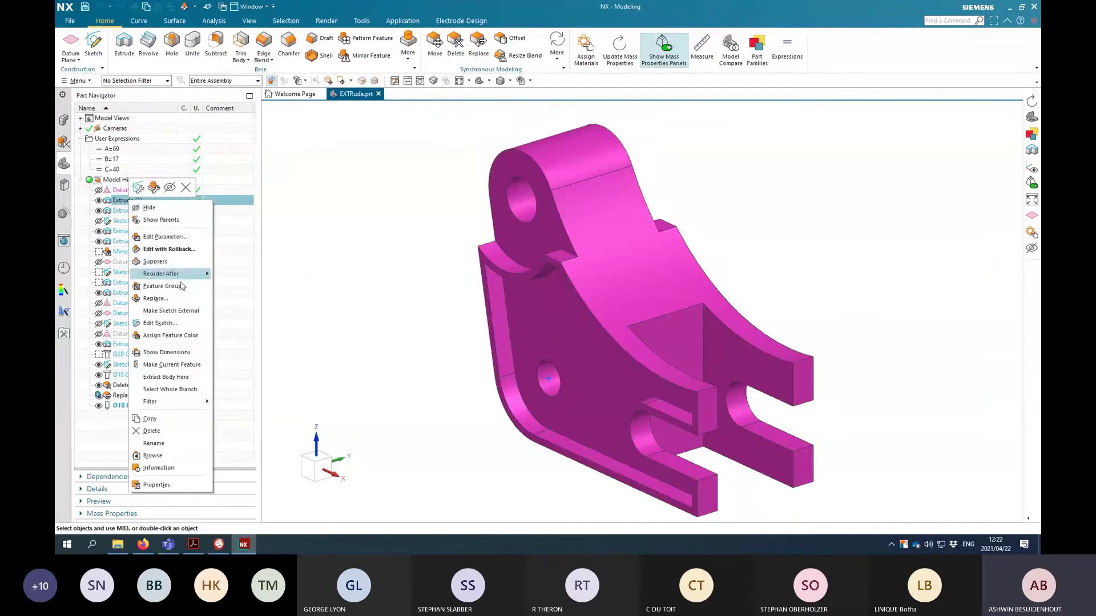
left_click(181, 309)
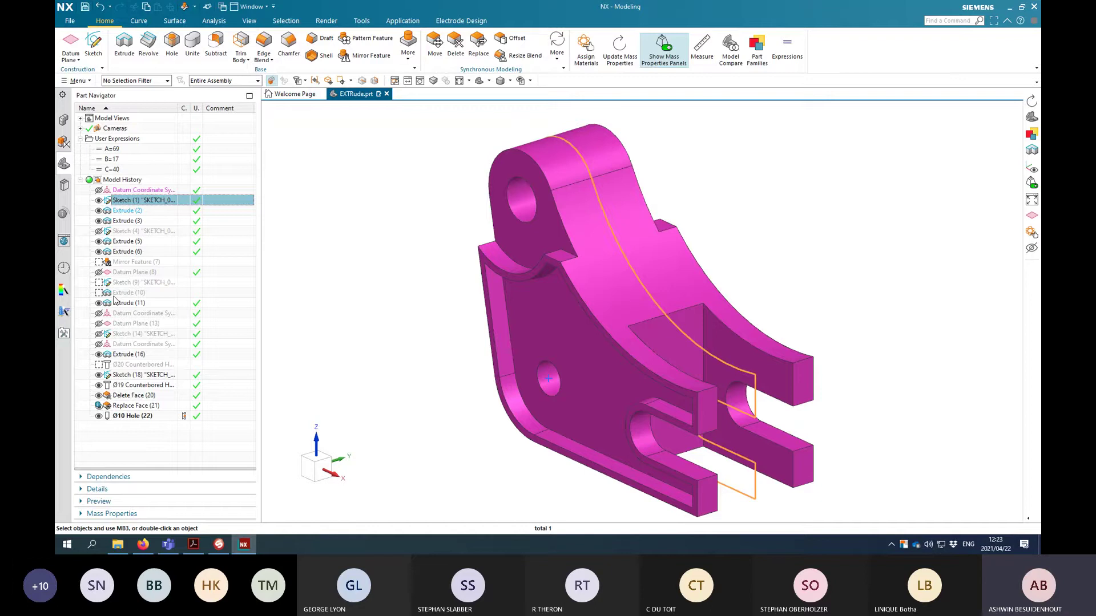
left_click(69, 167)
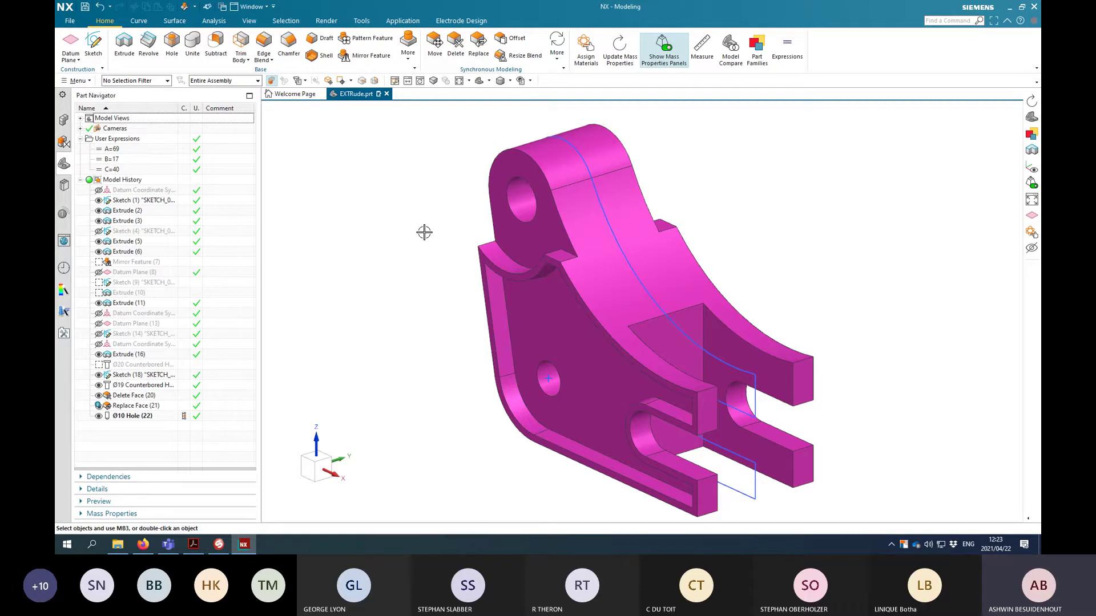
middle_click_drag(791, 231, 819, 220)
key("F8")
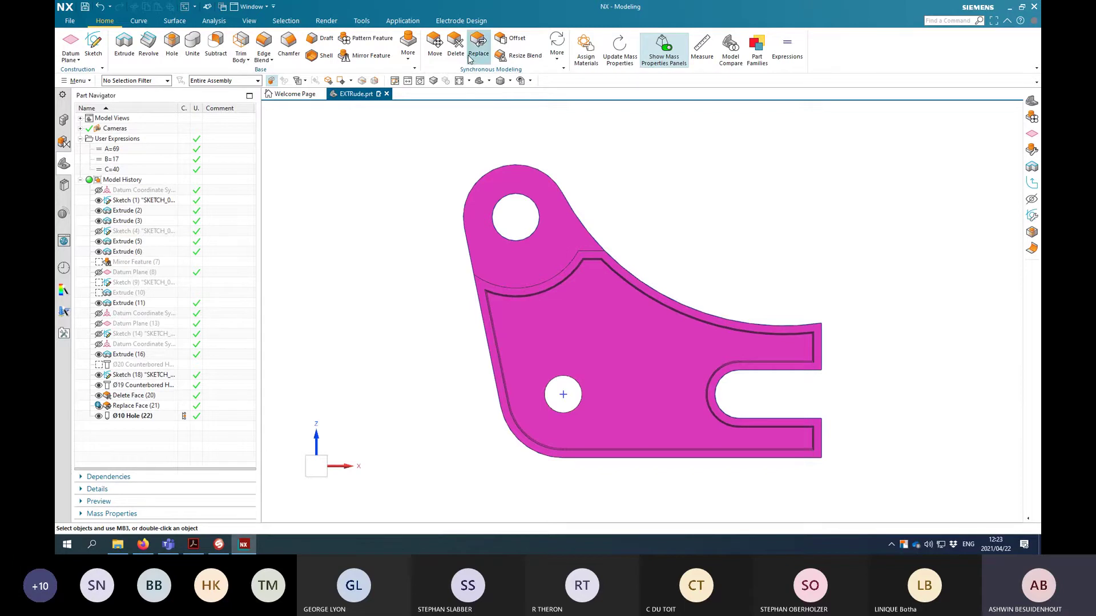
left_click(479, 81)
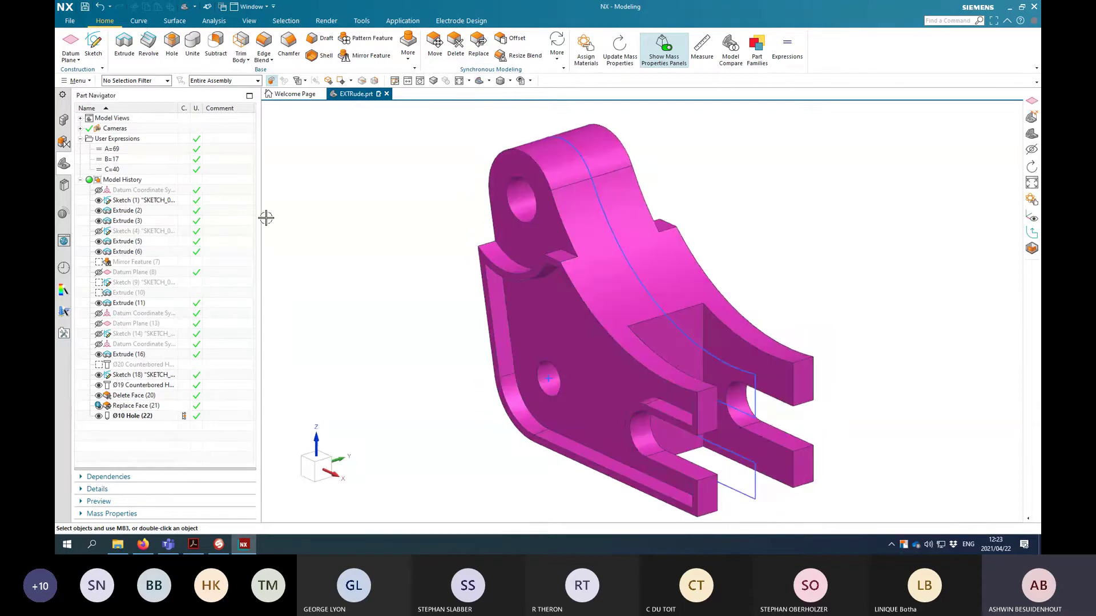
left_click(149, 200)
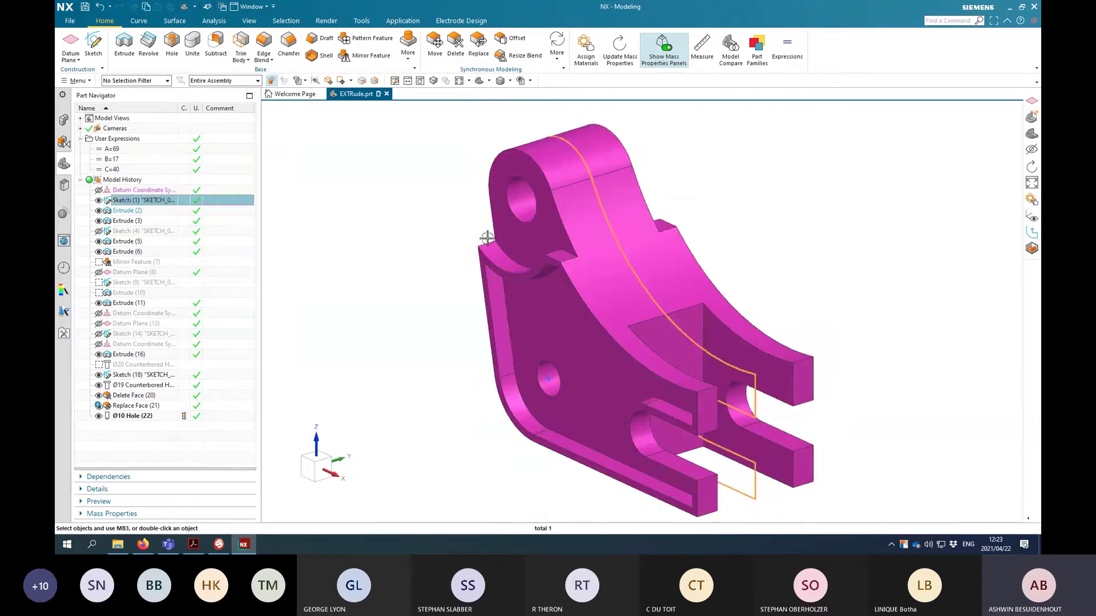
right_click(146, 200)
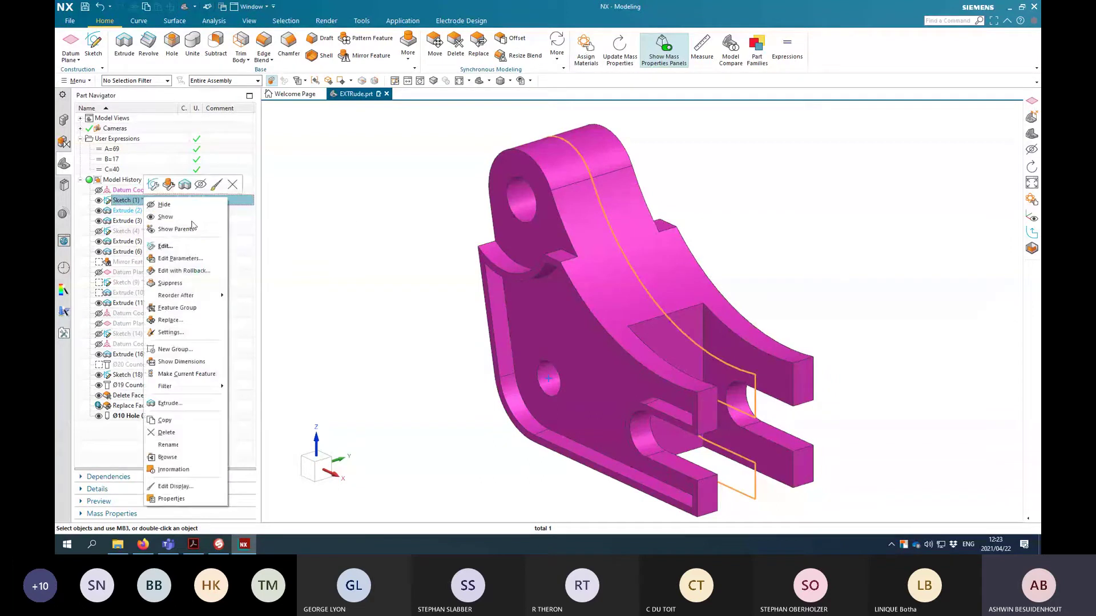
left_click(165, 246)
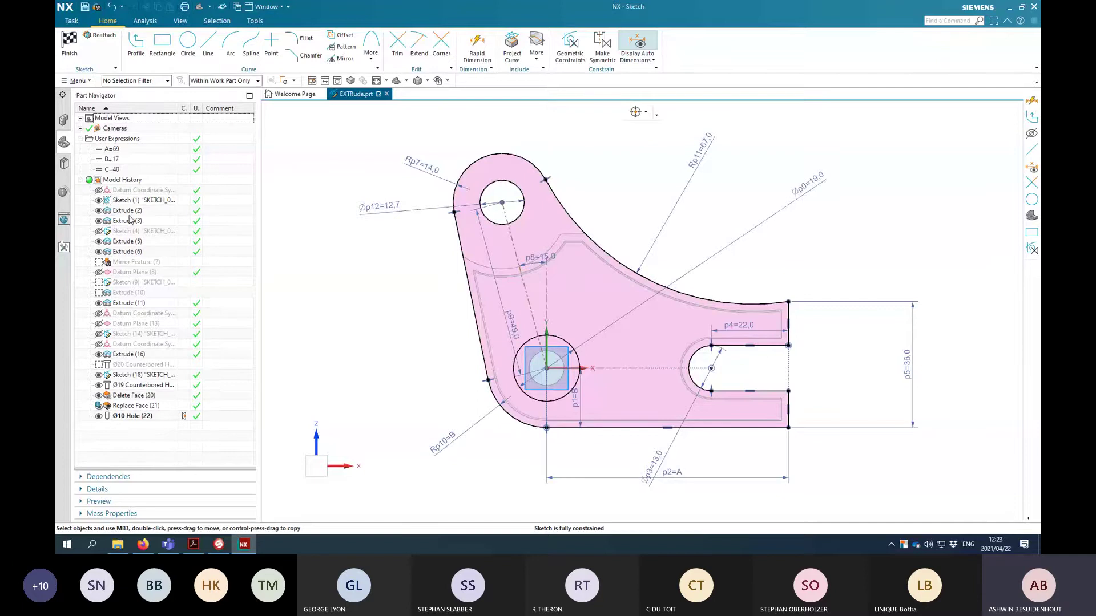
left_click(69, 45)
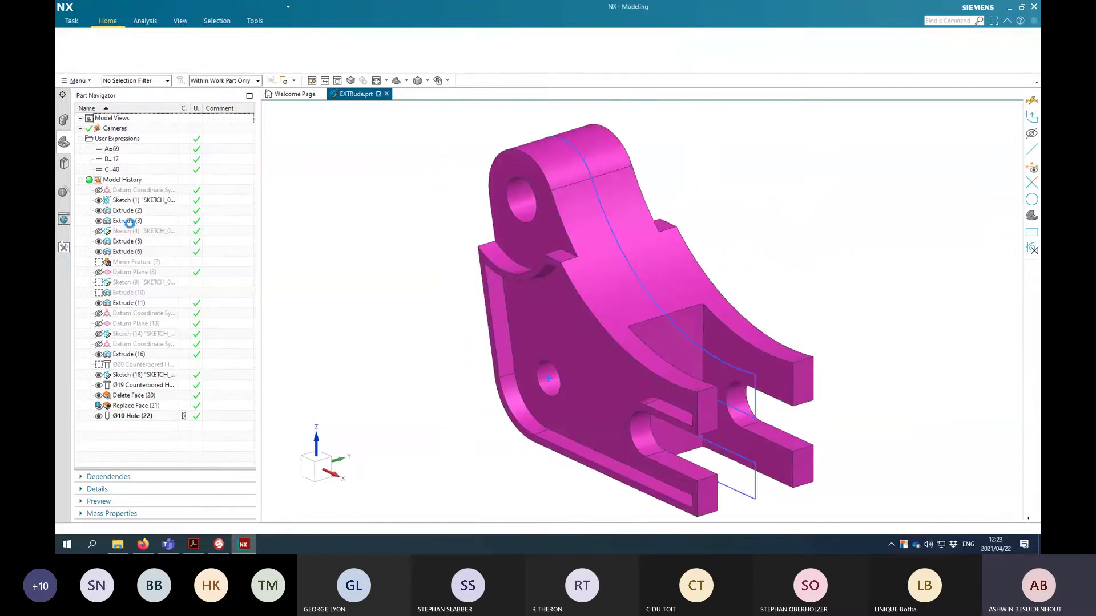
Step: Open Sketch (1) for editing with rollback and view it in 3D
right_click(131, 200)
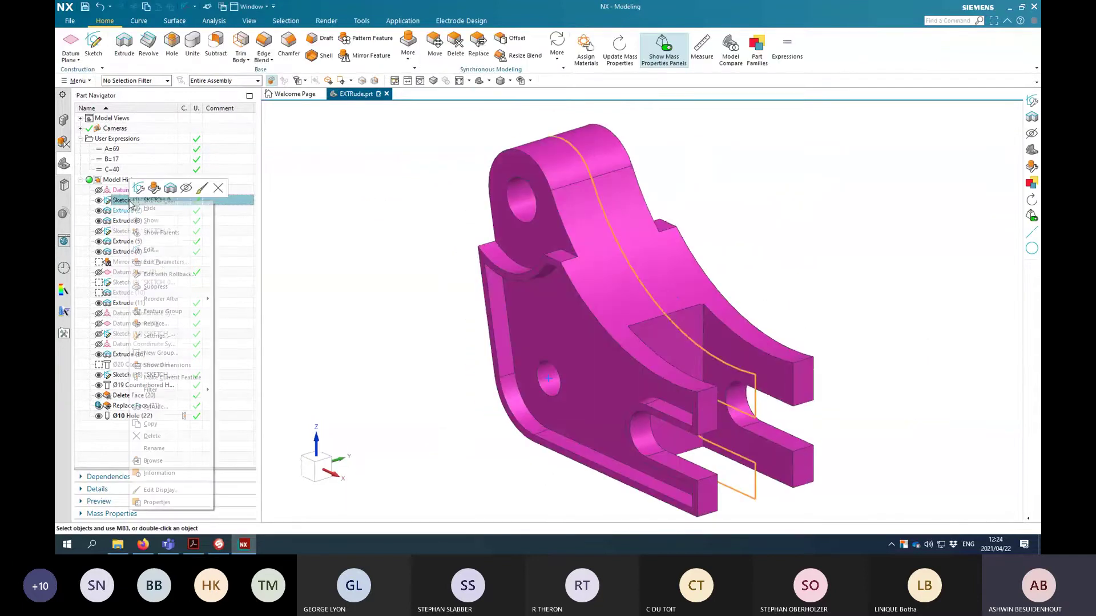
left_click(167, 269)
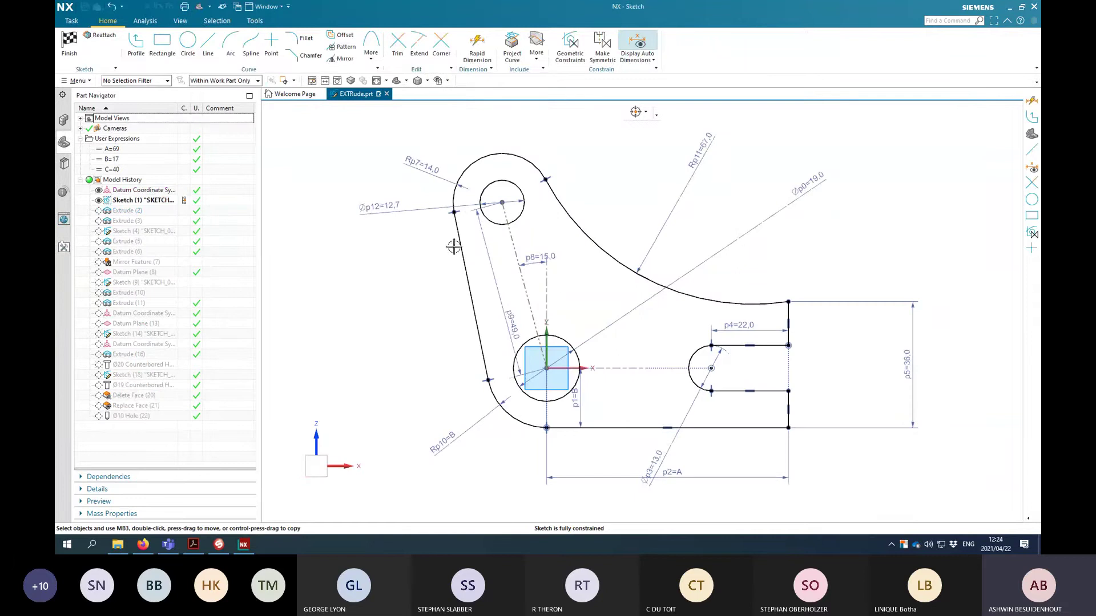
middle_click_drag(454, 246, 620, 308)
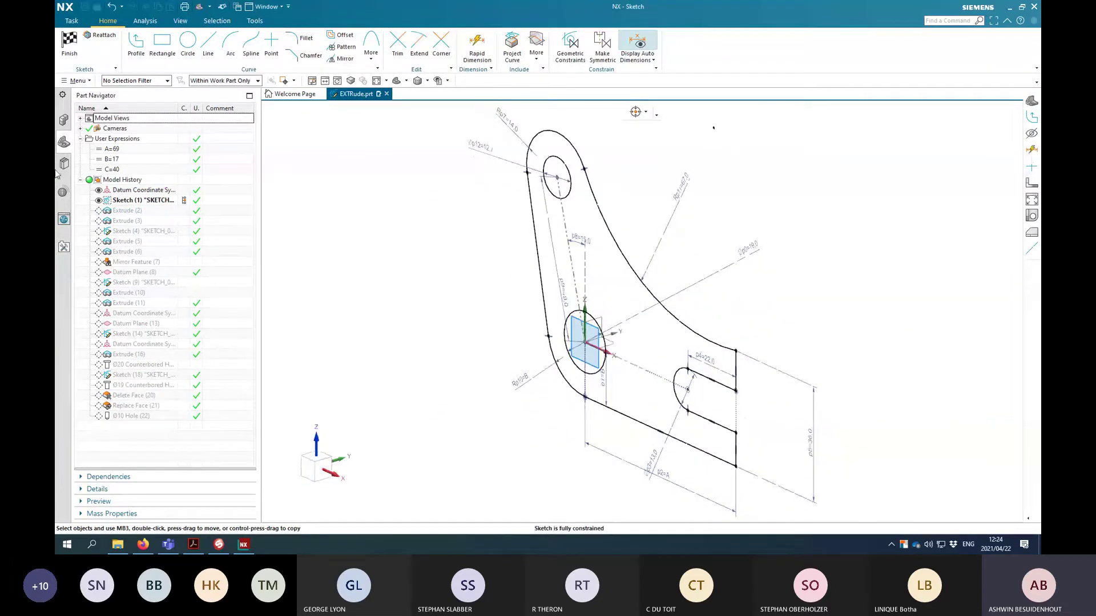
Step: Reattach the sketch to the horizontal XY plane of the datum coordinate system, using the Inferred plane method
left_click(101, 35)
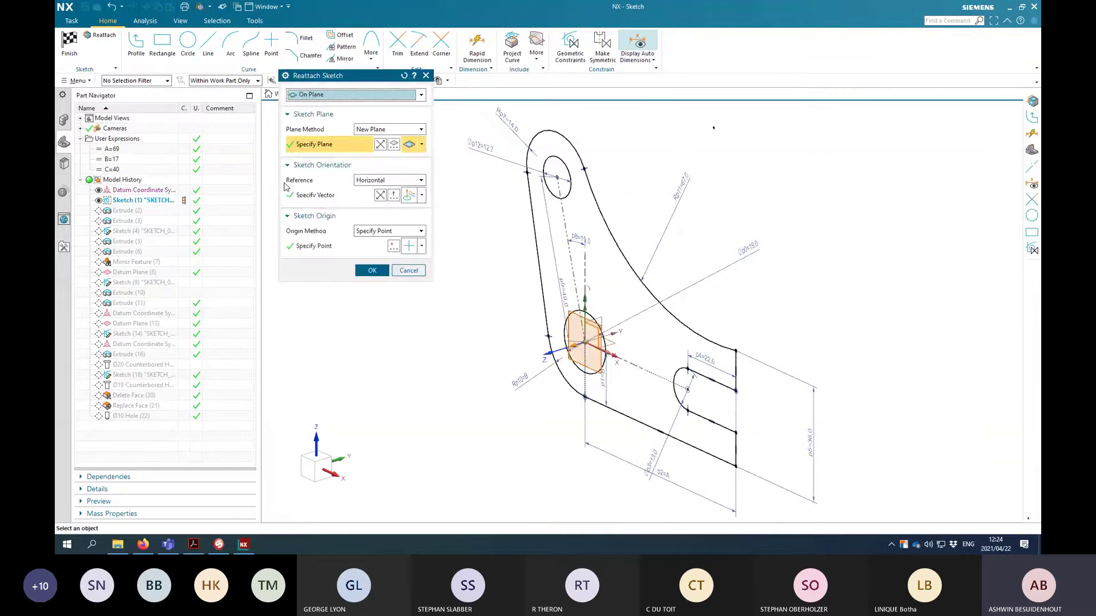
left_click(381, 133)
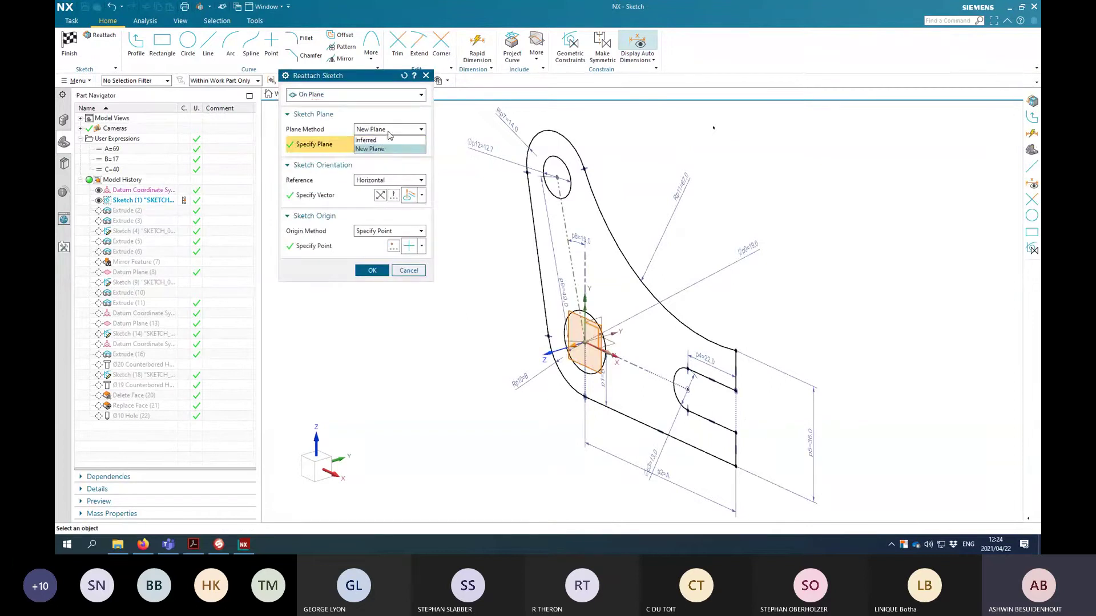
left_click(380, 144)
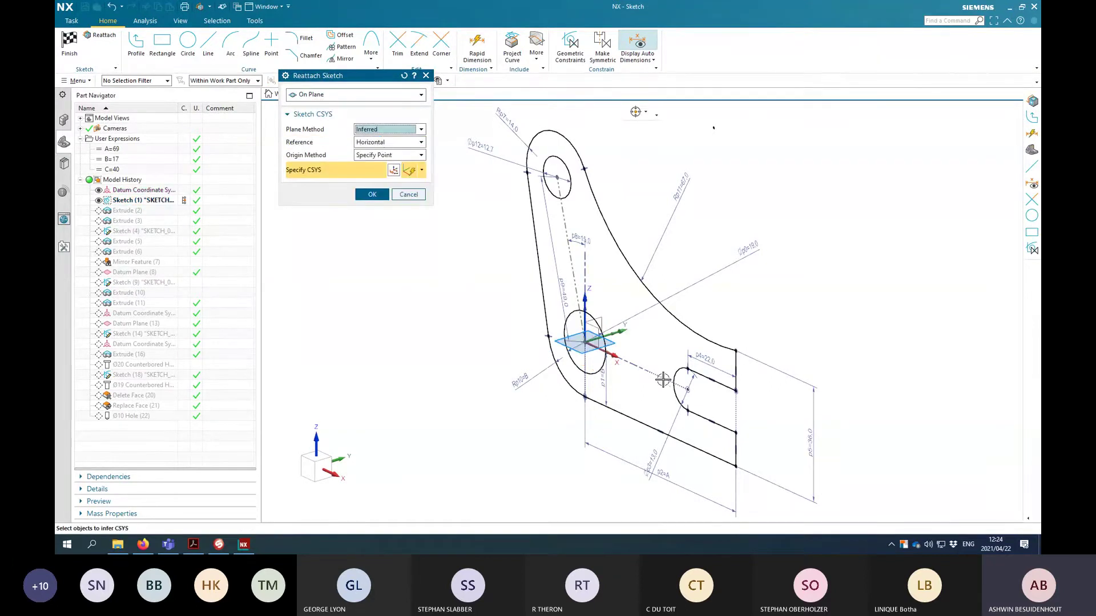
left_click(605, 350)
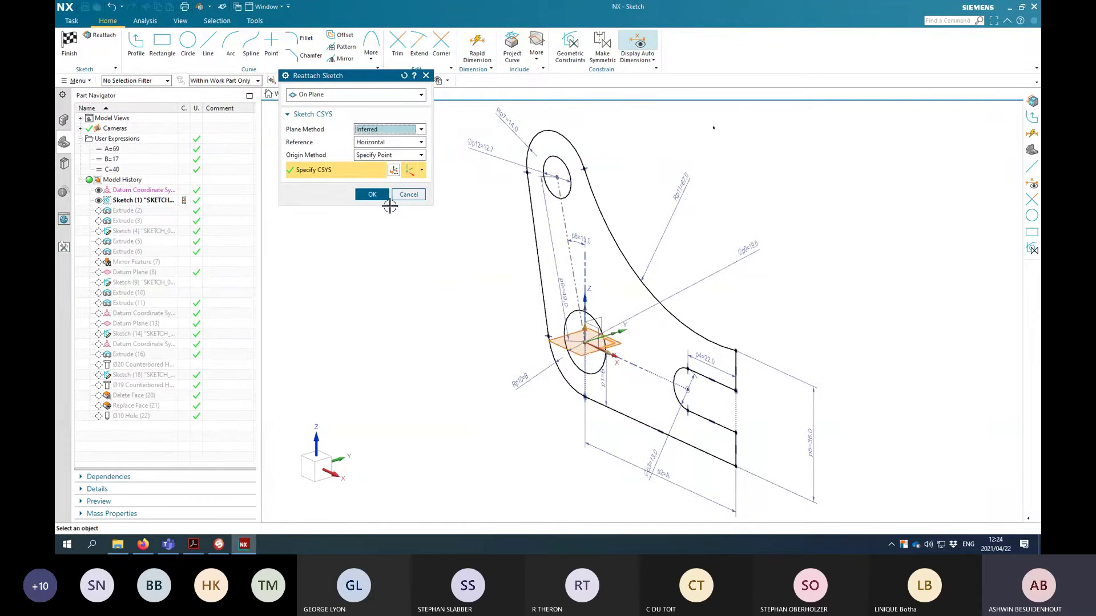
left_click(376, 195)
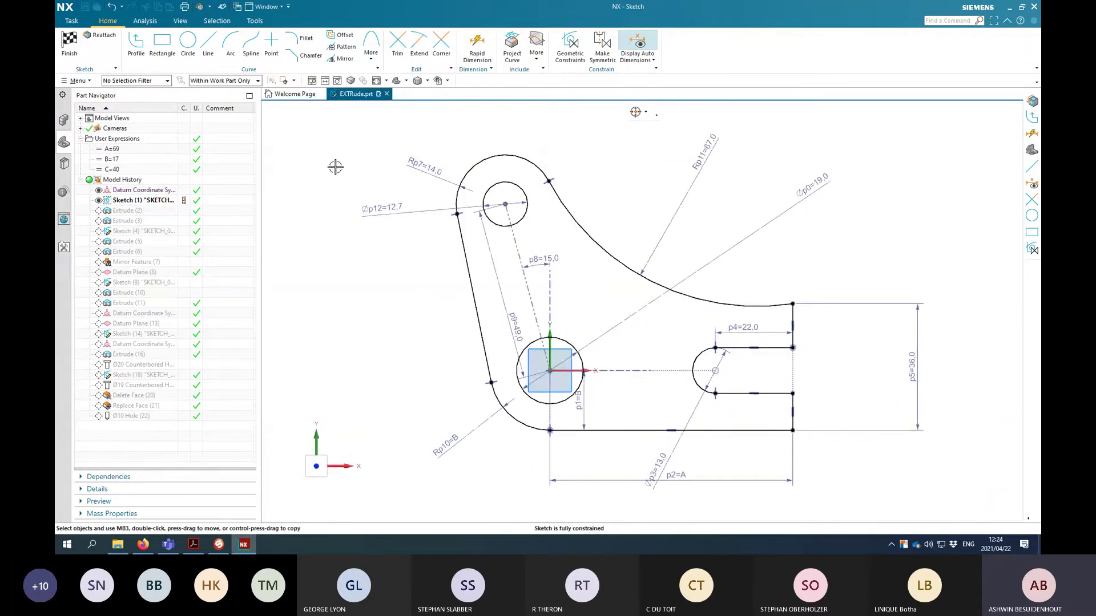
Step: Examine the reattached sketch's orientation in isometric, front and top views
left_click(396, 81)
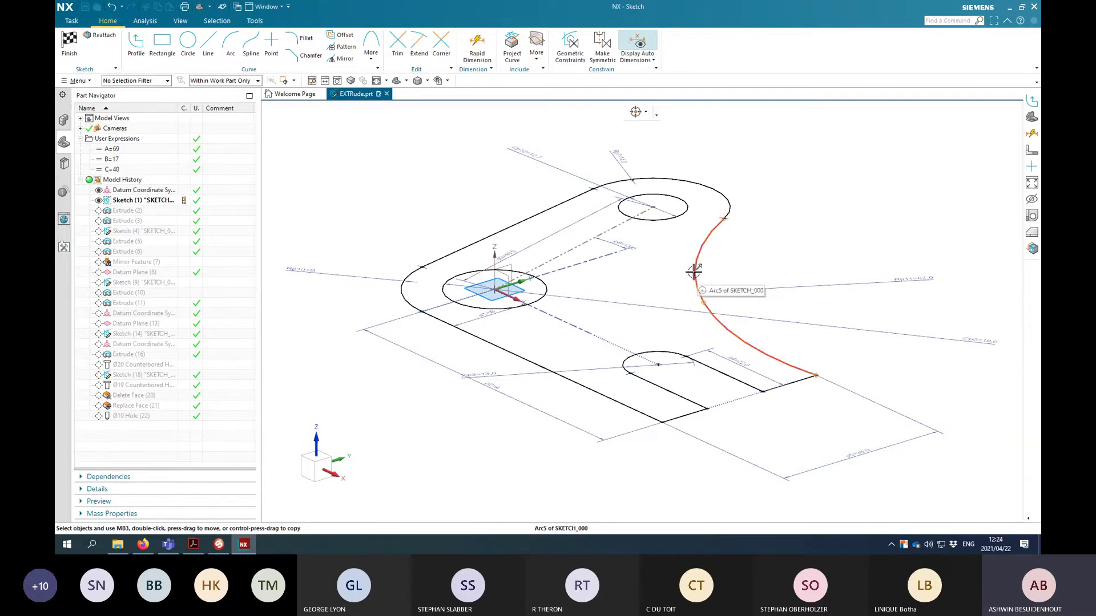
middle_click_drag(654, 269, 677, 282)
key("F8")
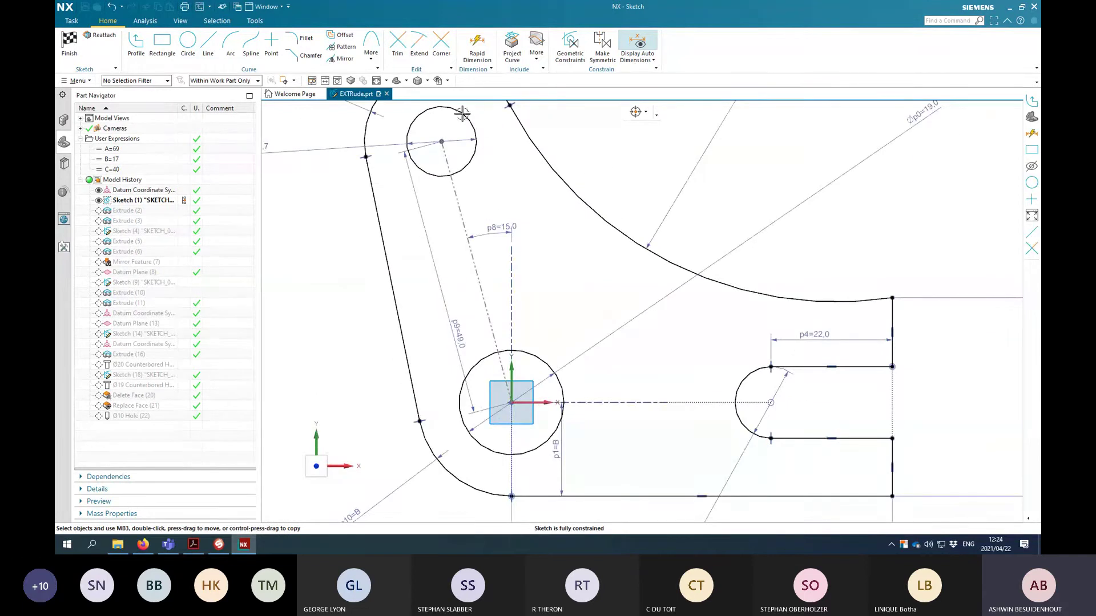
left_click(398, 81)
left_click(406, 81)
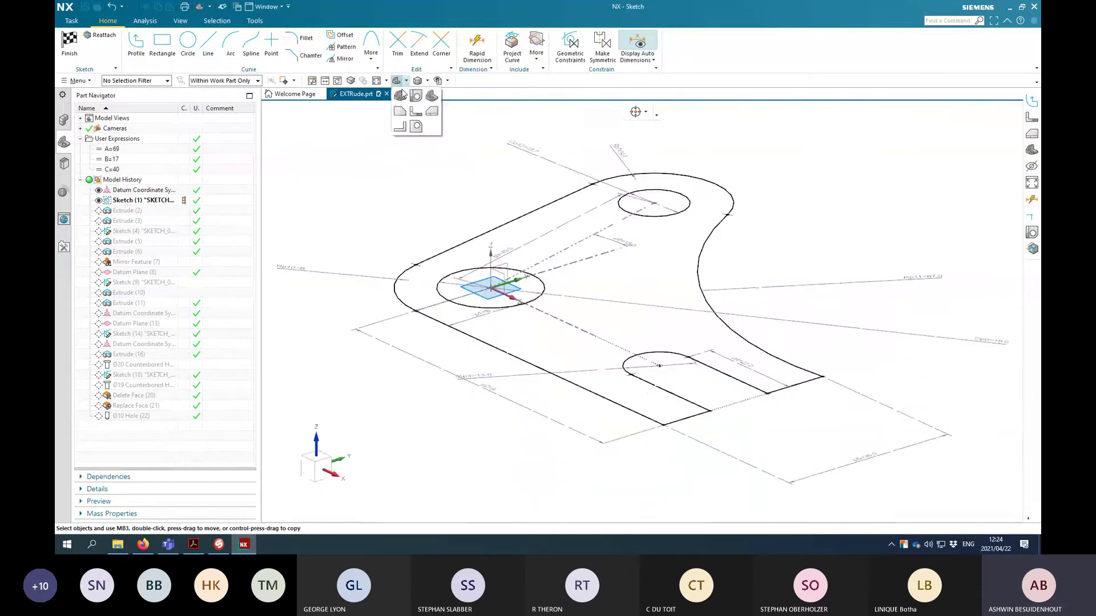
left_click(412, 111)
left_click(406, 81)
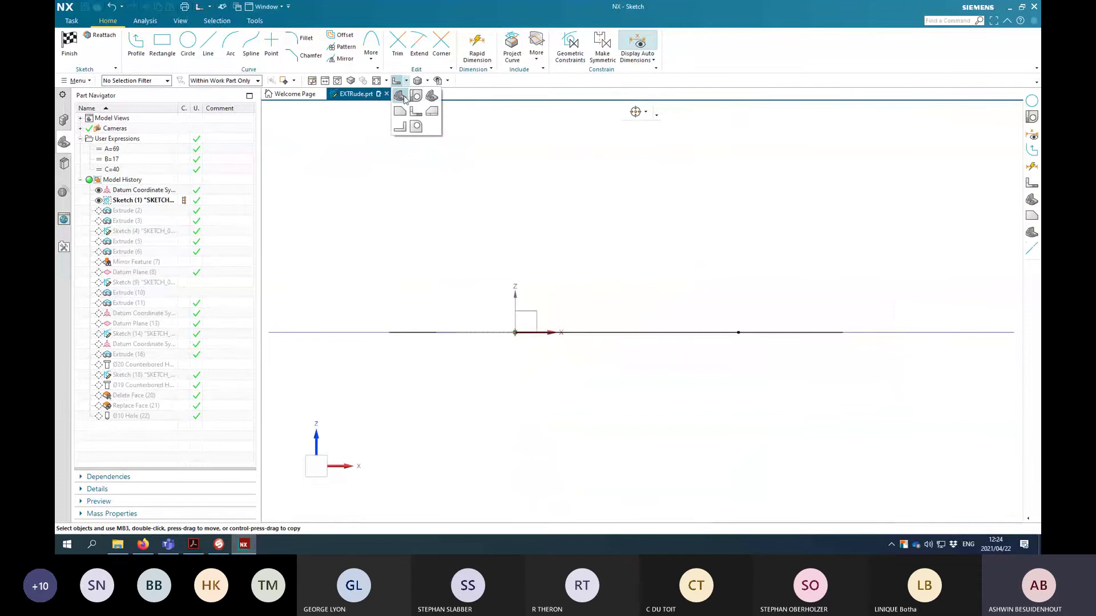
left_click(415, 106)
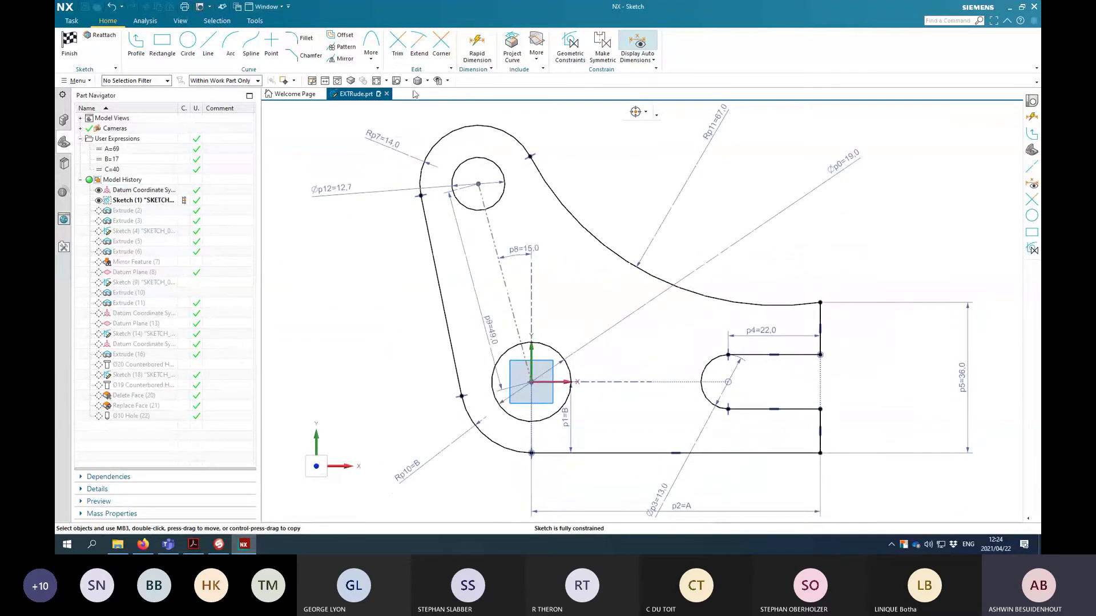
left_click(406, 81)
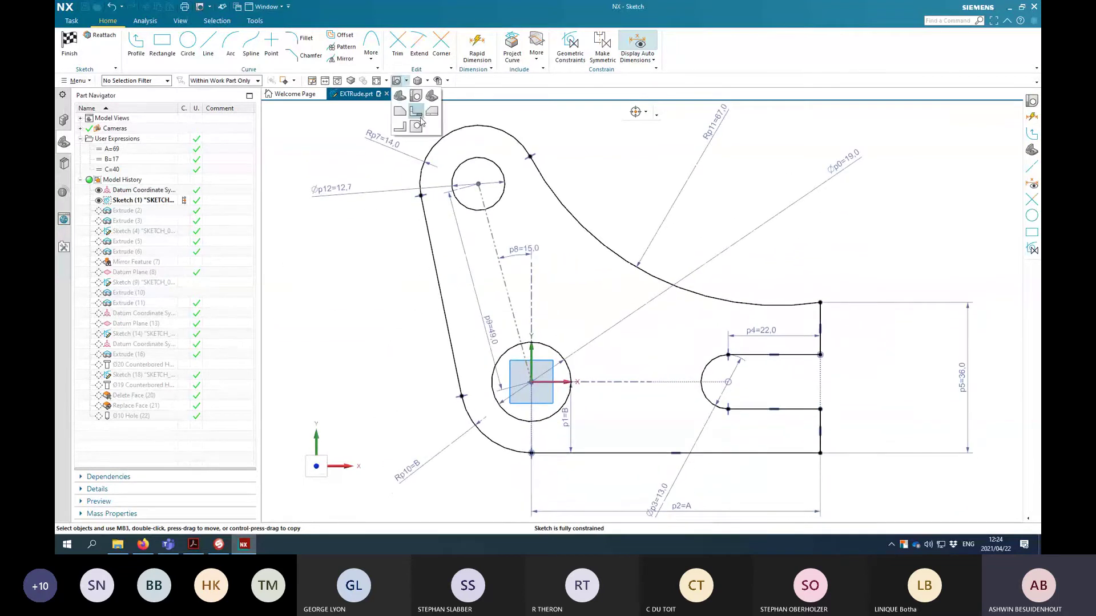
left_click(415, 96)
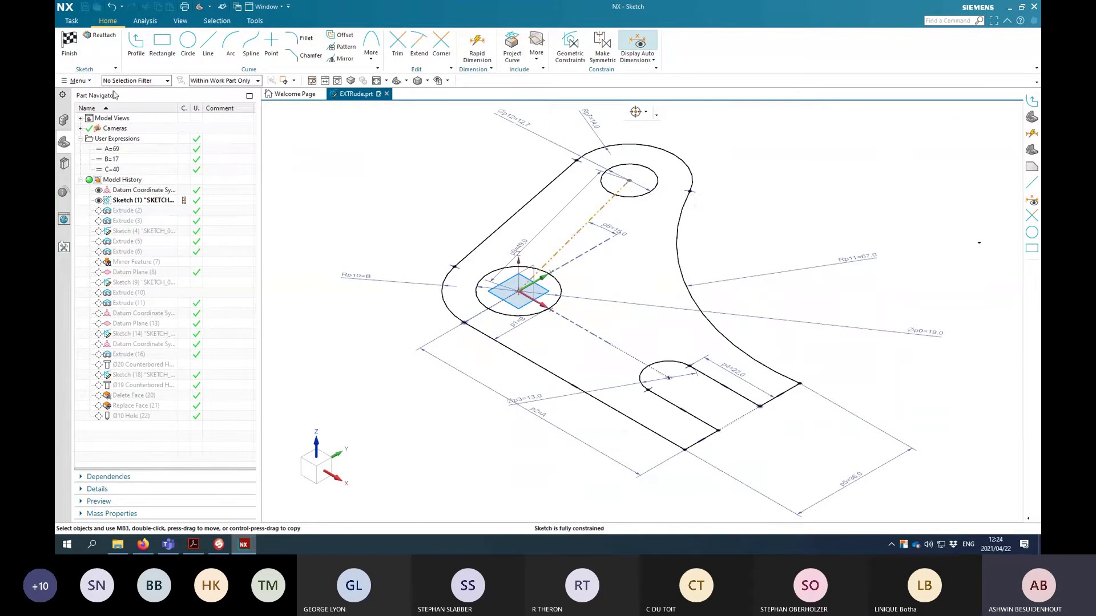
Step: Finish the sketch, dismiss the update report and inspect the updated bracket in 3D
left_click(69, 42)
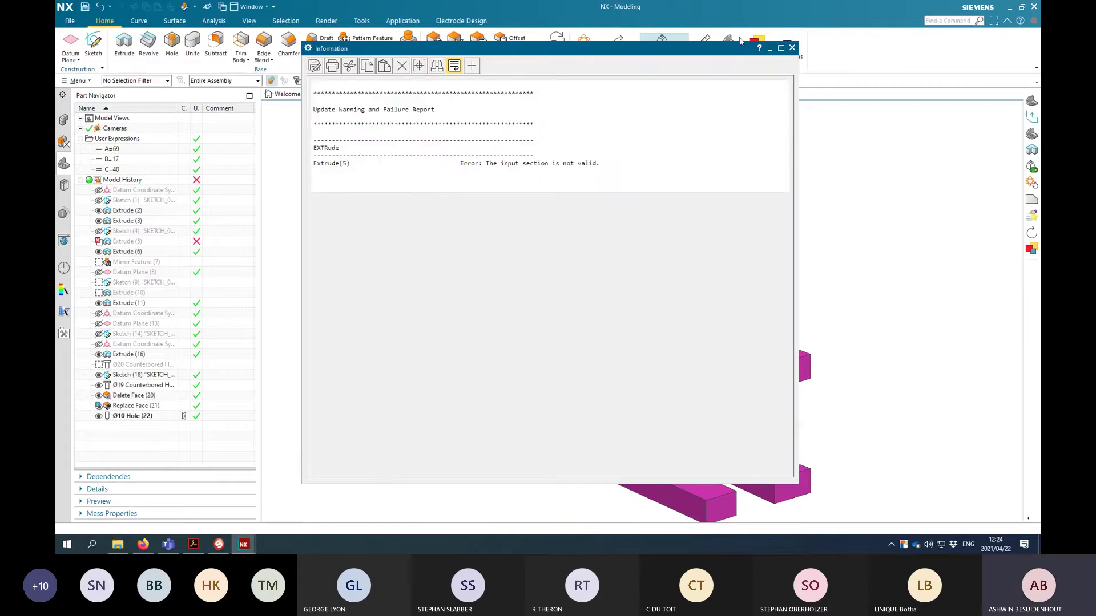
left_click(792, 48)
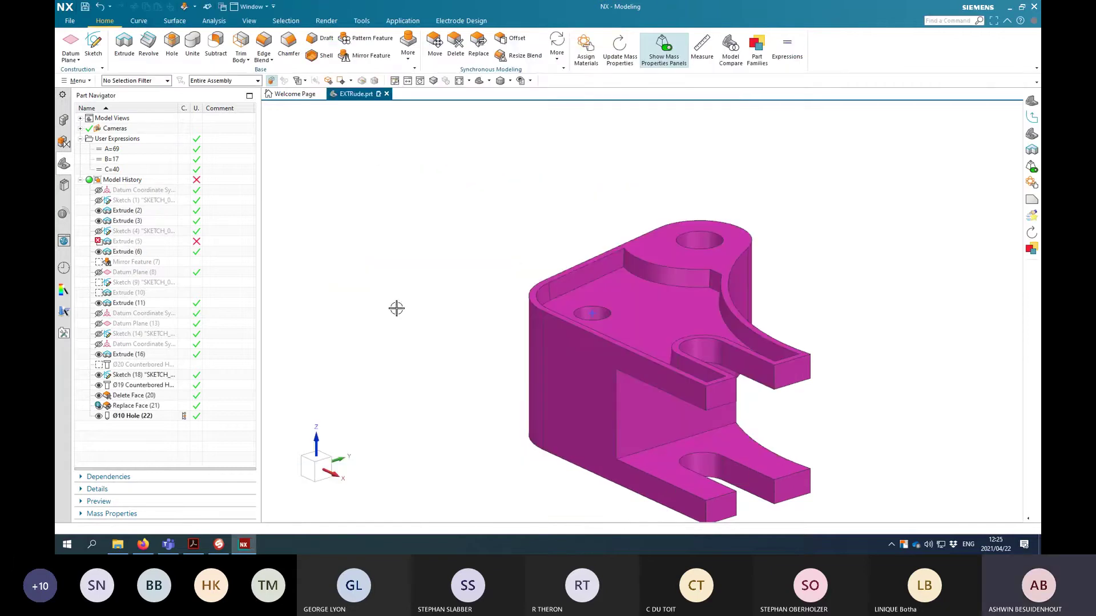
middle_click_drag(397, 308, 588, 217)
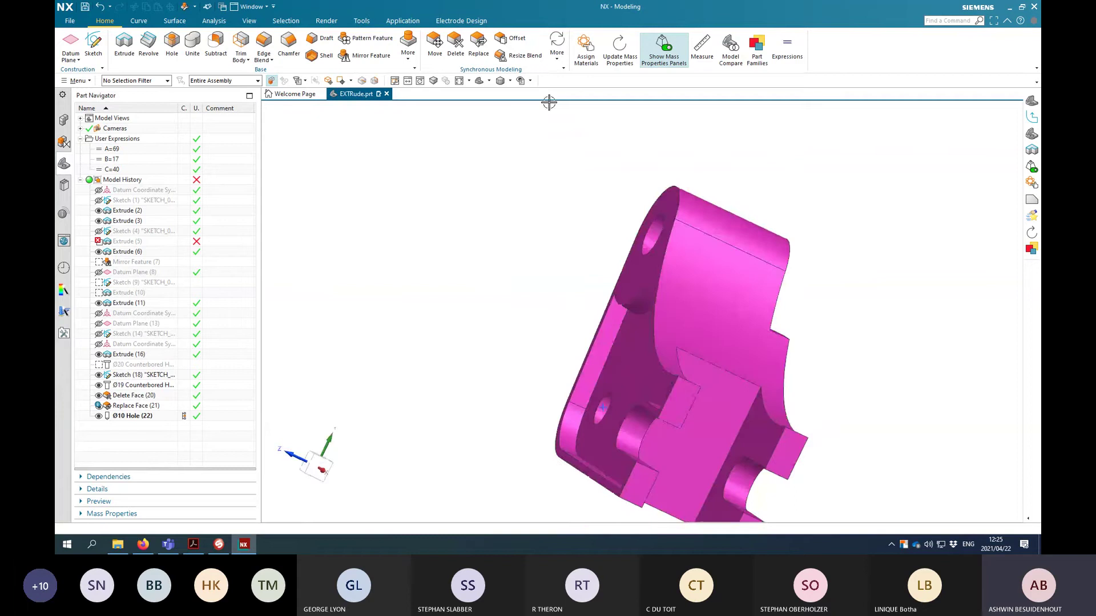
left_click(465, 83)
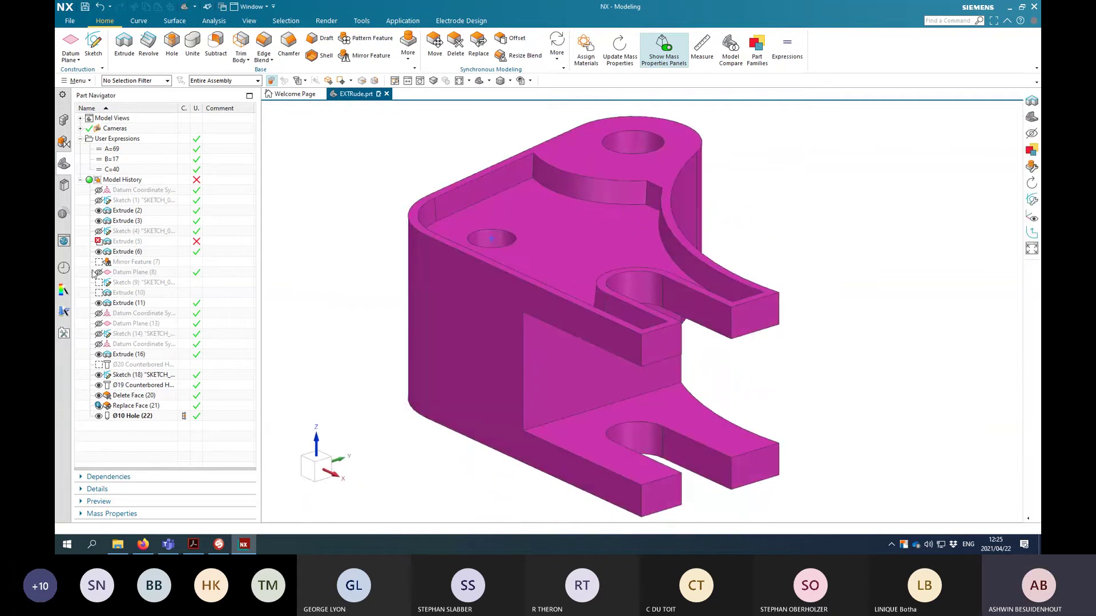
Step: Suppress Extrude (6) in the model history
left_click(108, 242)
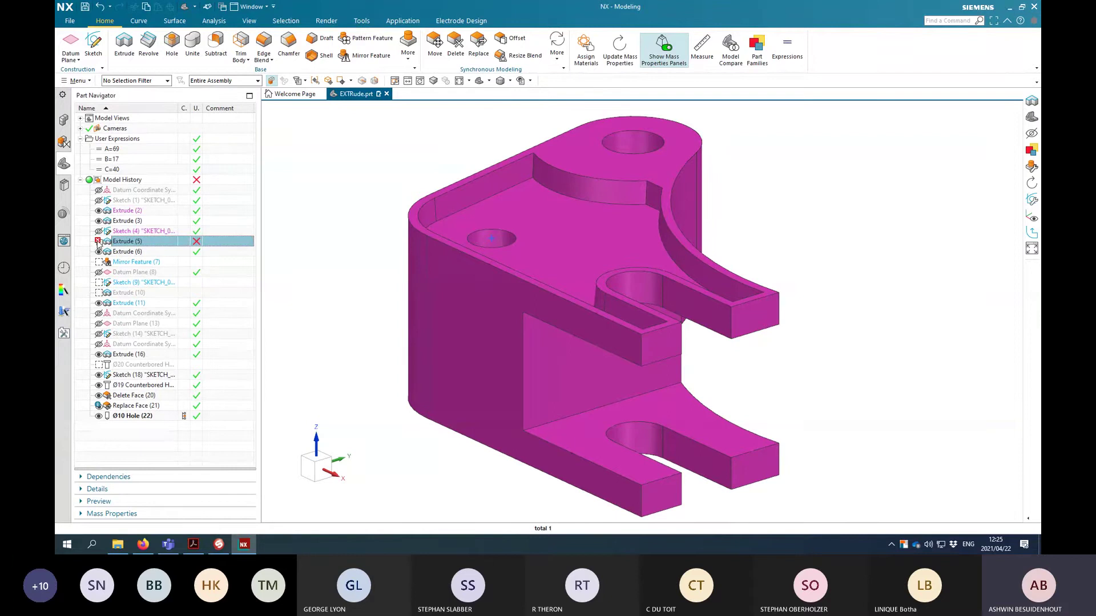
left_click(99, 253)
left_click(99, 254)
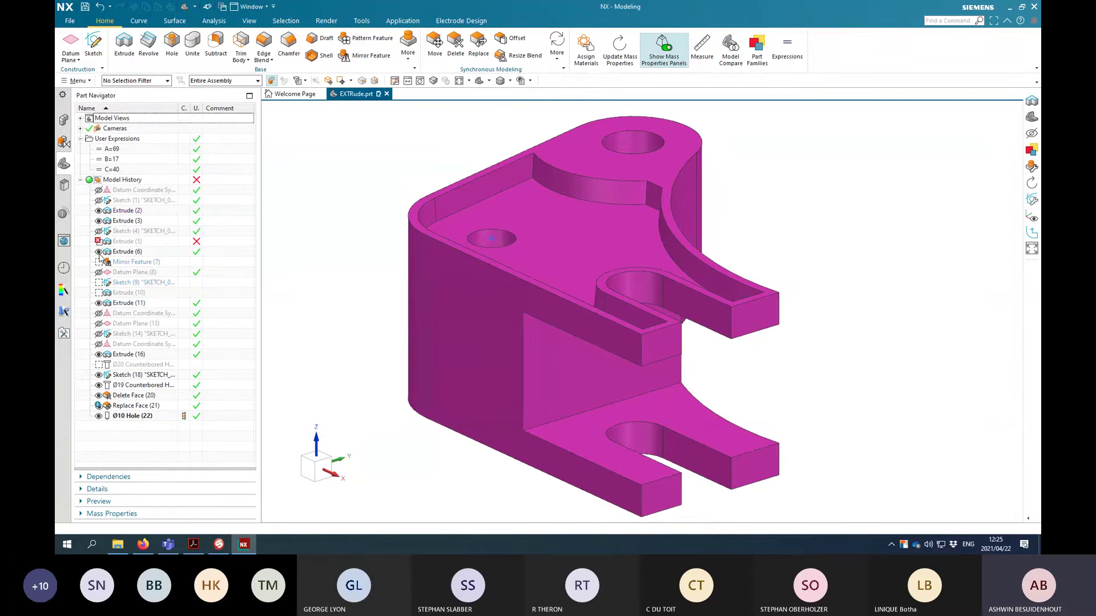
right_click(118, 257)
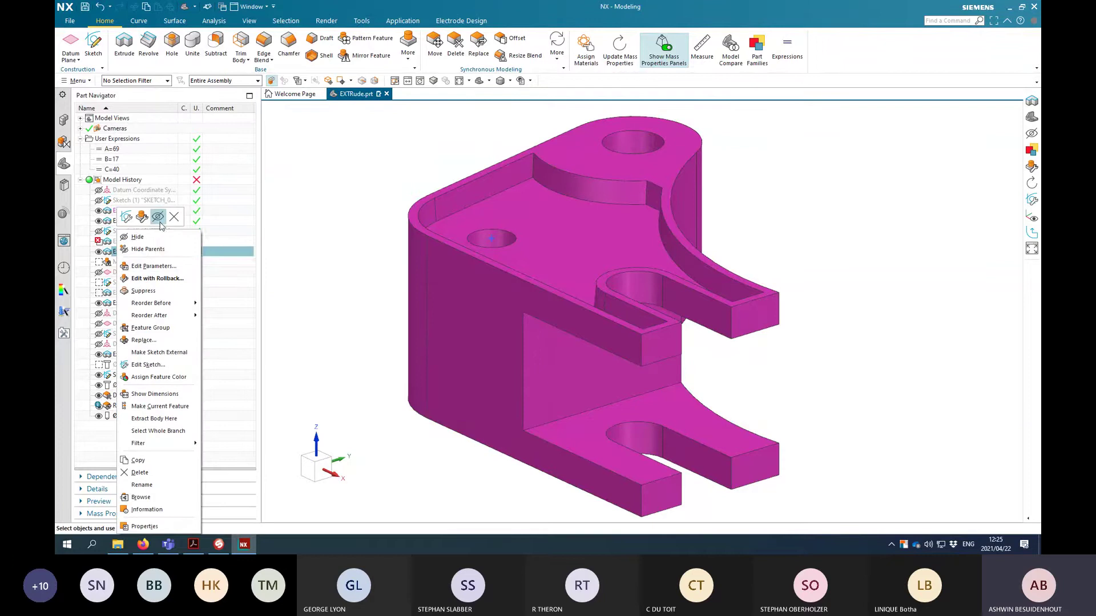
left_click(142, 290)
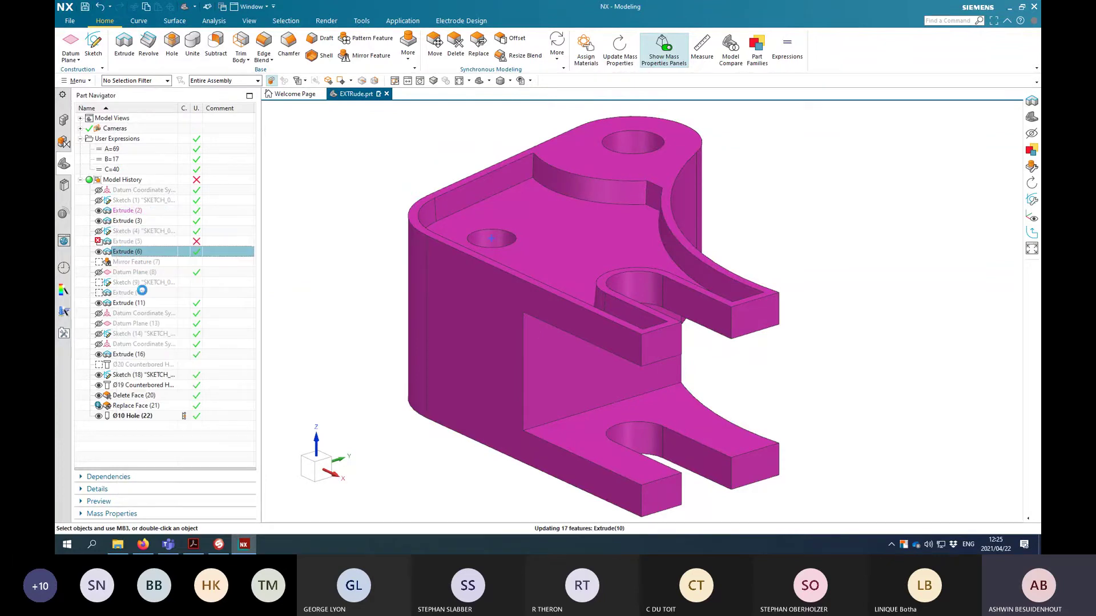
Step: Suppress Extrude (5) and unsuppress it again
right_click(131, 241)
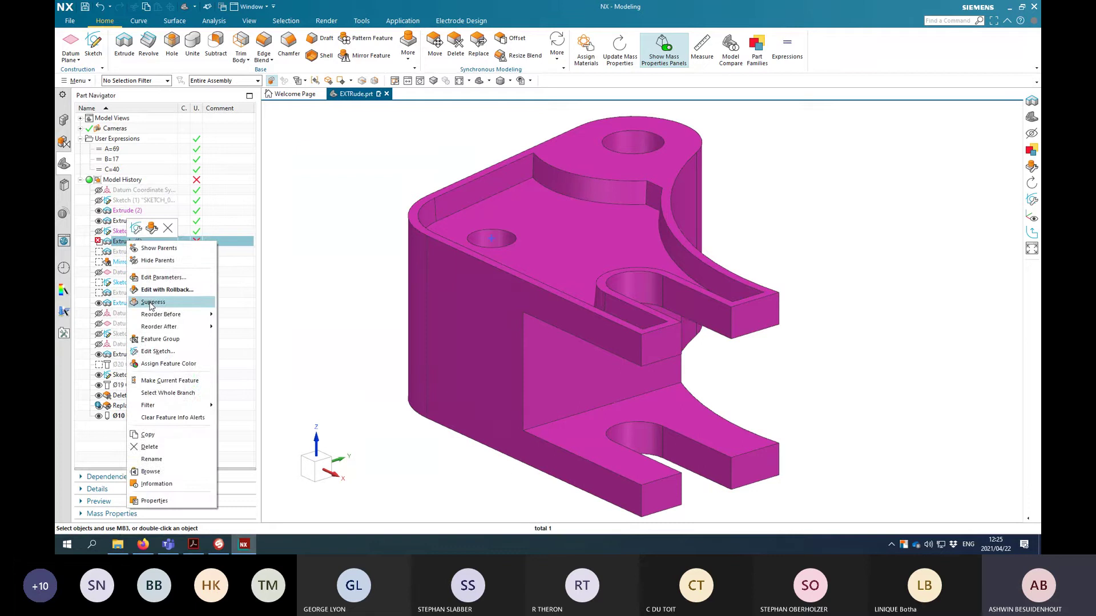
left_click(152, 303)
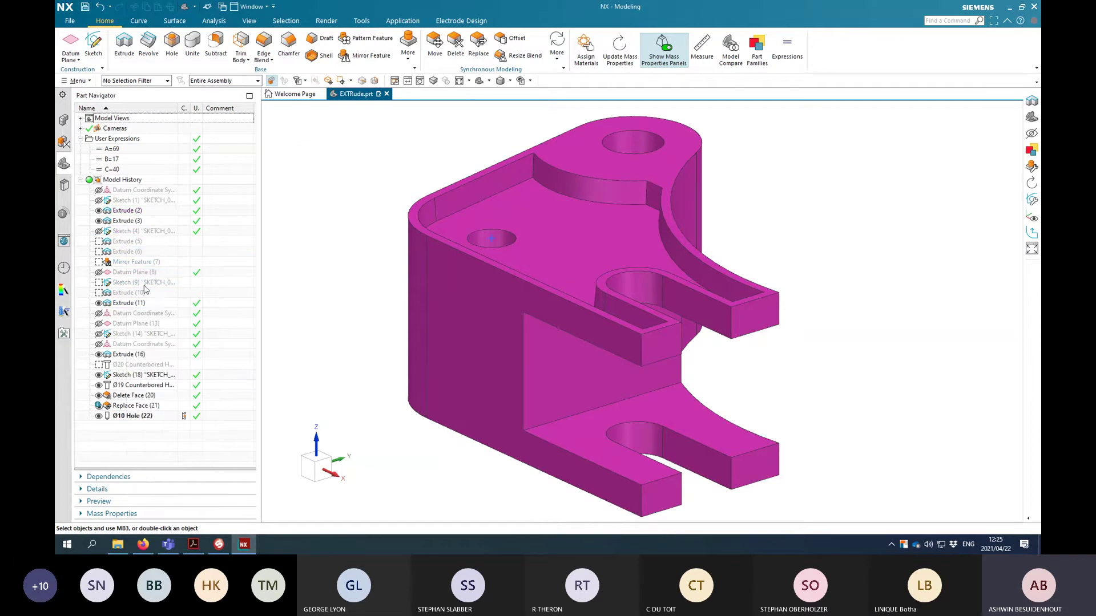
right_click(128, 244)
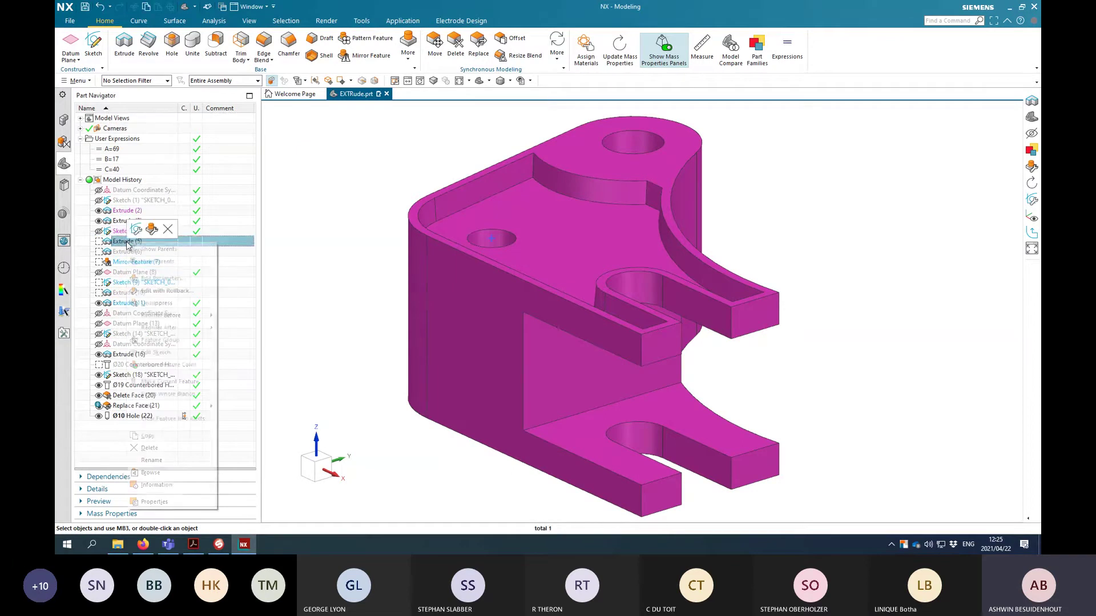
left_click(154, 303)
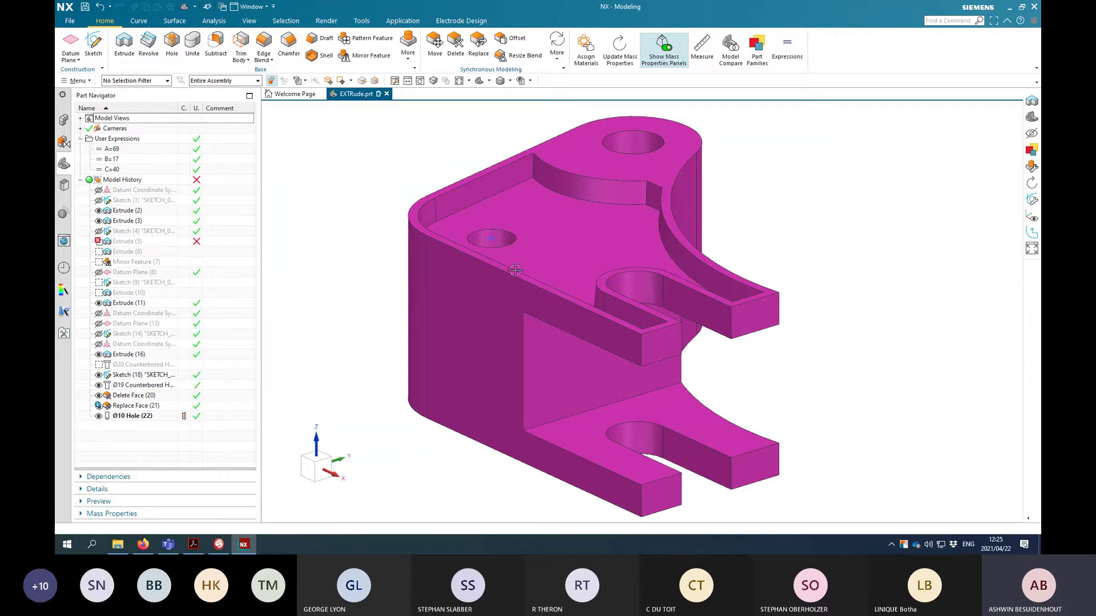
Step: Unsuppress Mirror Feature (7) and inspect the bracket from several angles, ending in an isometric view
middle_click_drag(664, 234, 638, 216)
right_click(146, 263)
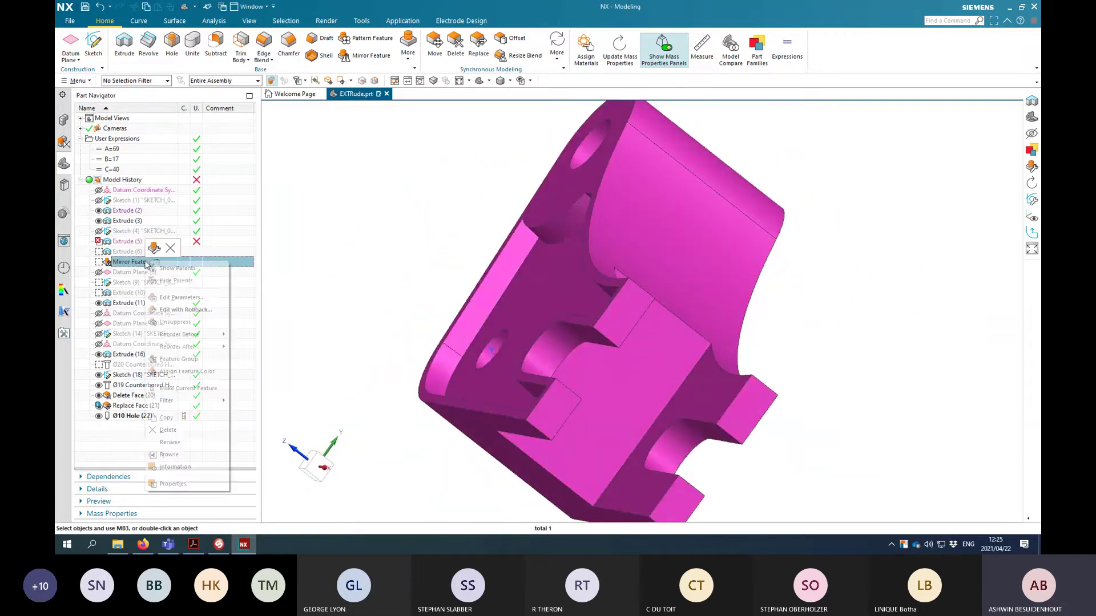
left_click(178, 328)
middle_click_drag(460, 296, 240, 336)
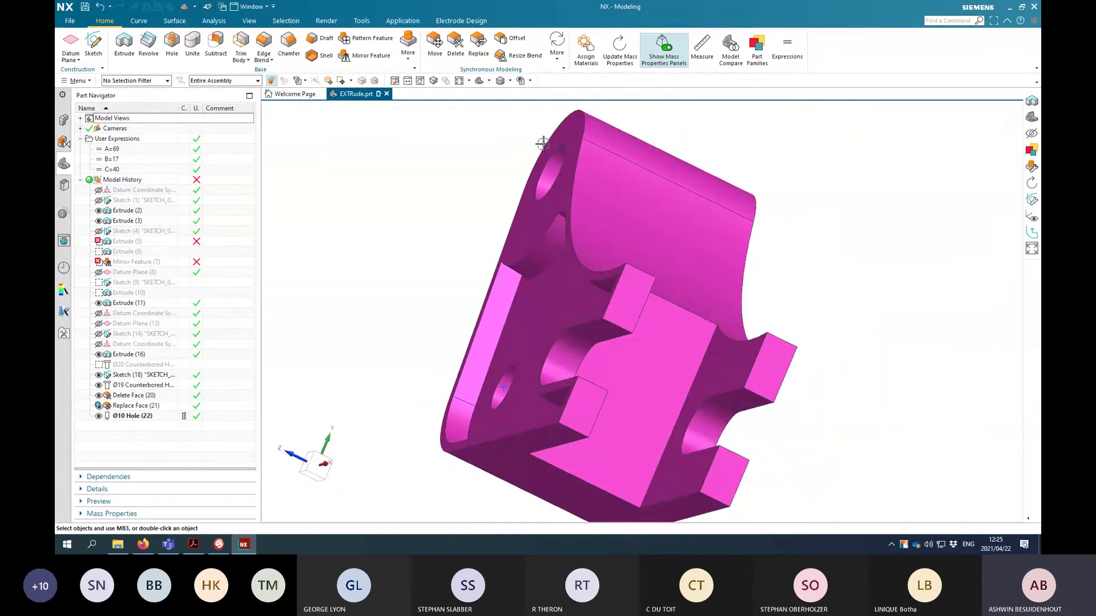
mouse_move(773, 226)
middle_mouse_down()
mouse_move(830, 203)
mouse_move(778, 235)
mouse_move(790, 225)
middle_mouse_up()
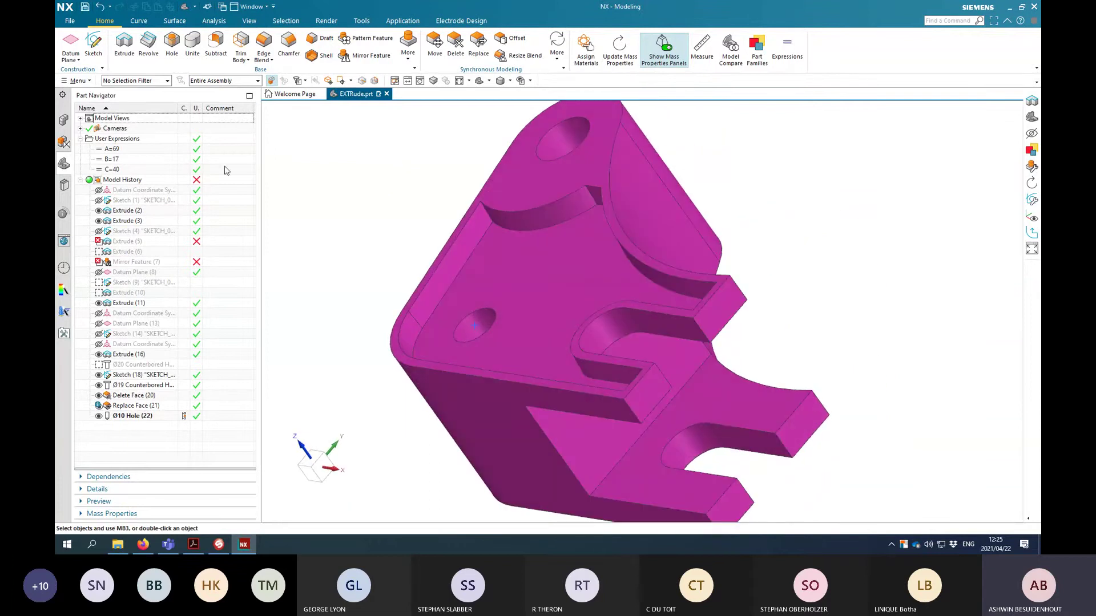
left_click(480, 81)
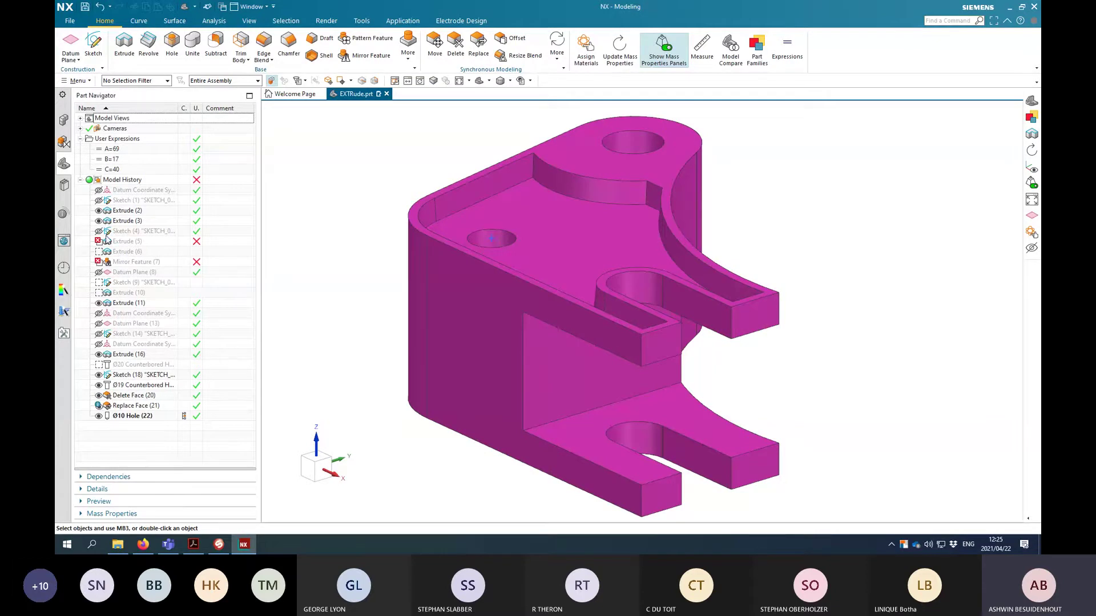
Step: Examine the child features that depend on Extrude (5), including Mirror Feature (7)
left_click(124, 241)
left_click(114, 478)
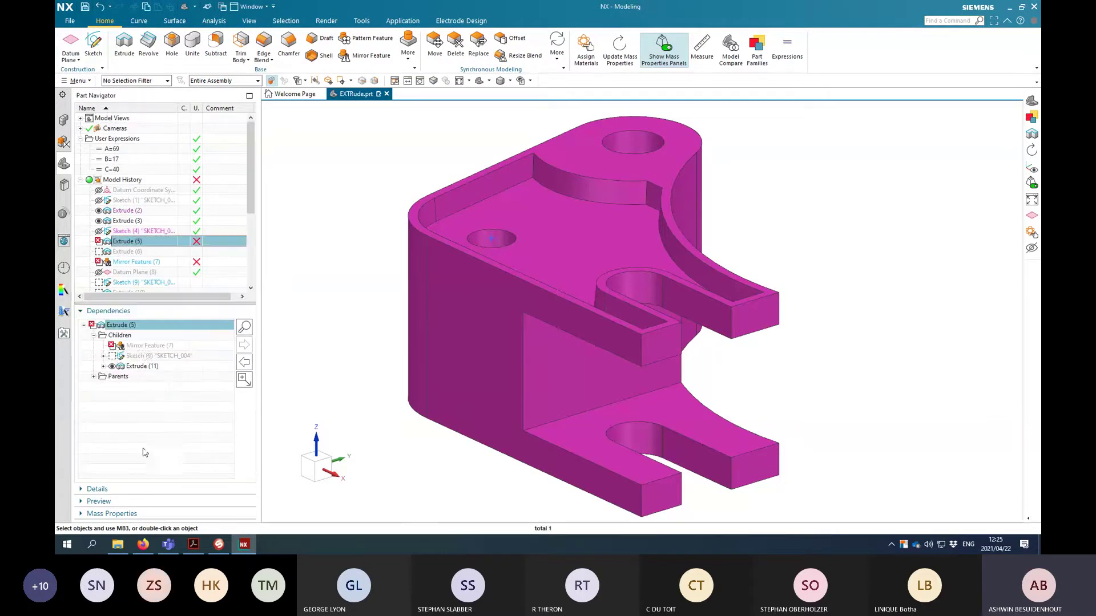
left_click(146, 346)
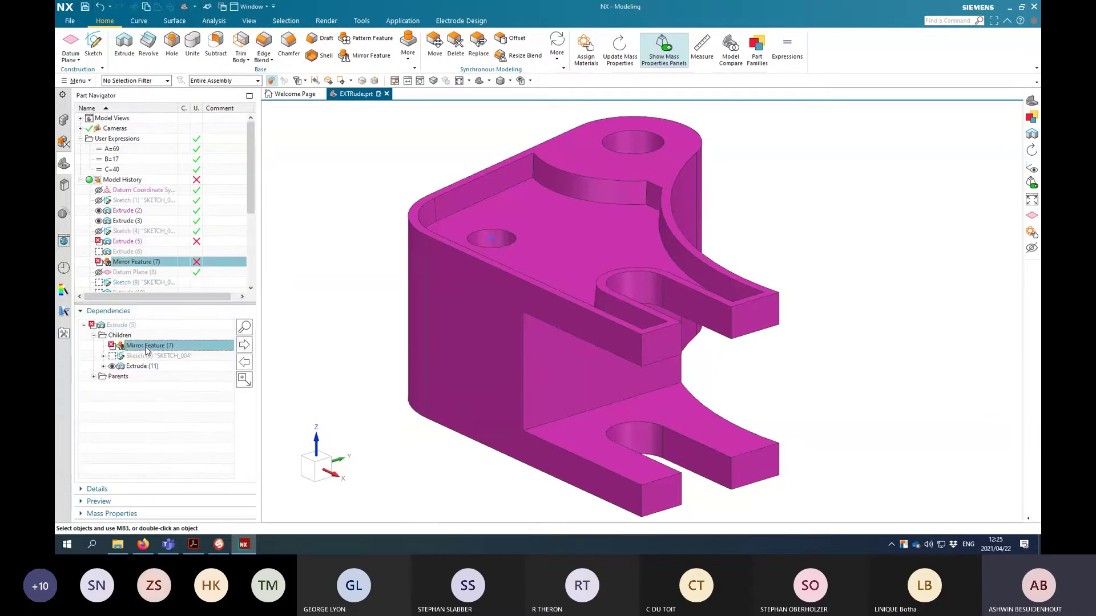
left_click(115, 325)
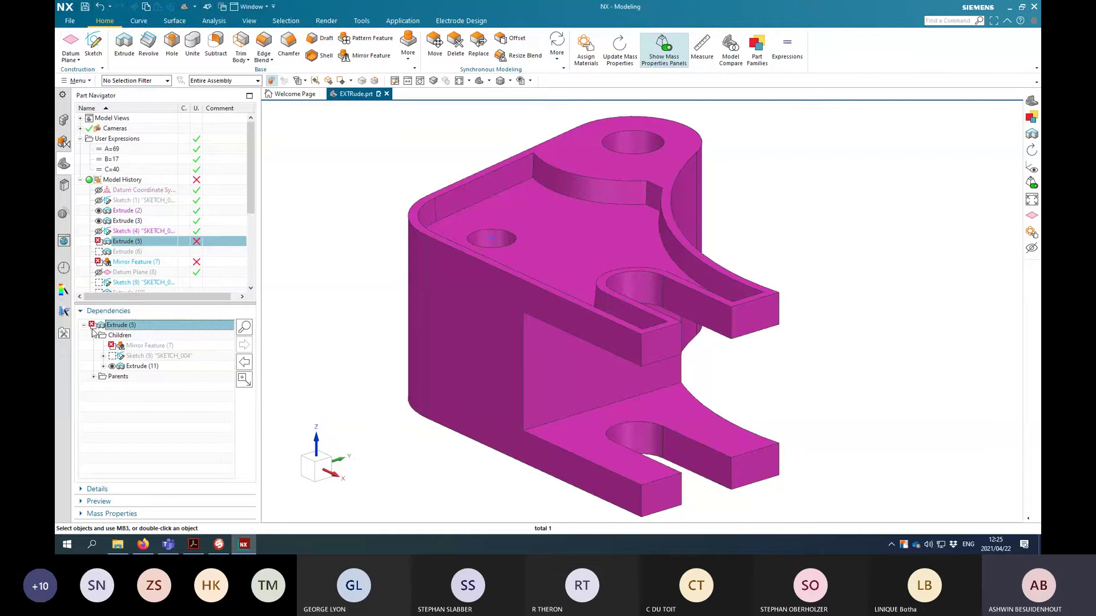
left_click(124, 346)
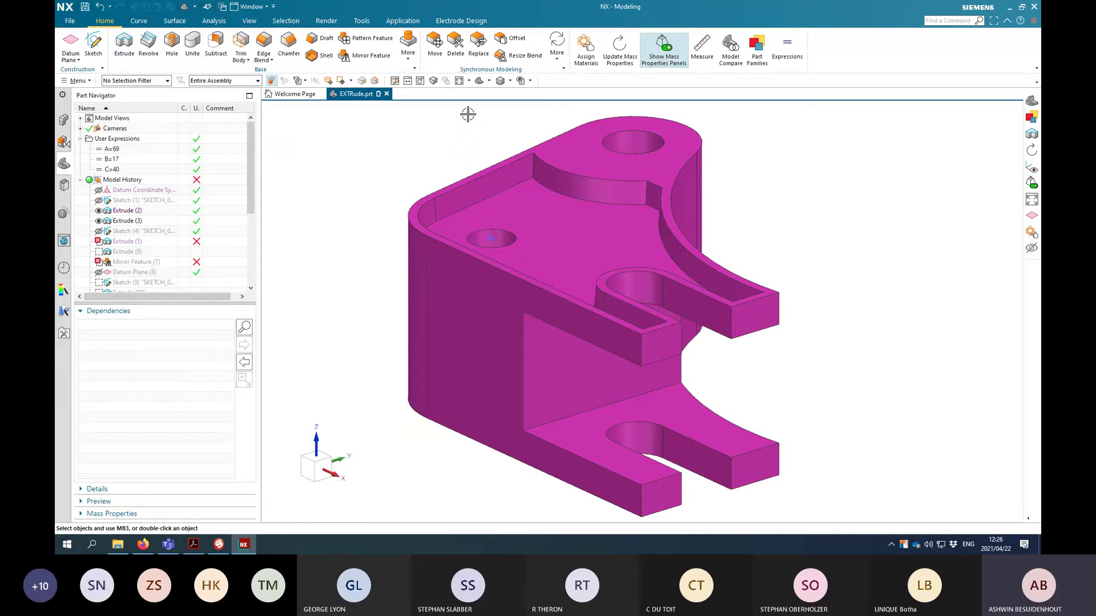
Step: Collapse the dependency details and open Sketch (1) for editing with rollback
left_click(171, 200)
right_click(145, 201)
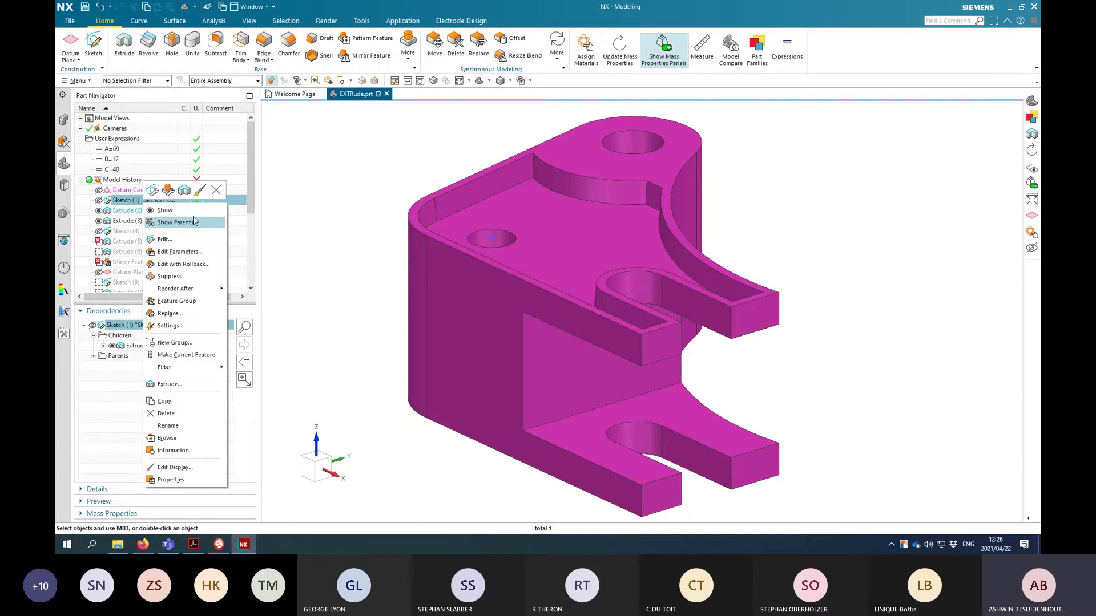
left_click(348, 262)
left_click(137, 311)
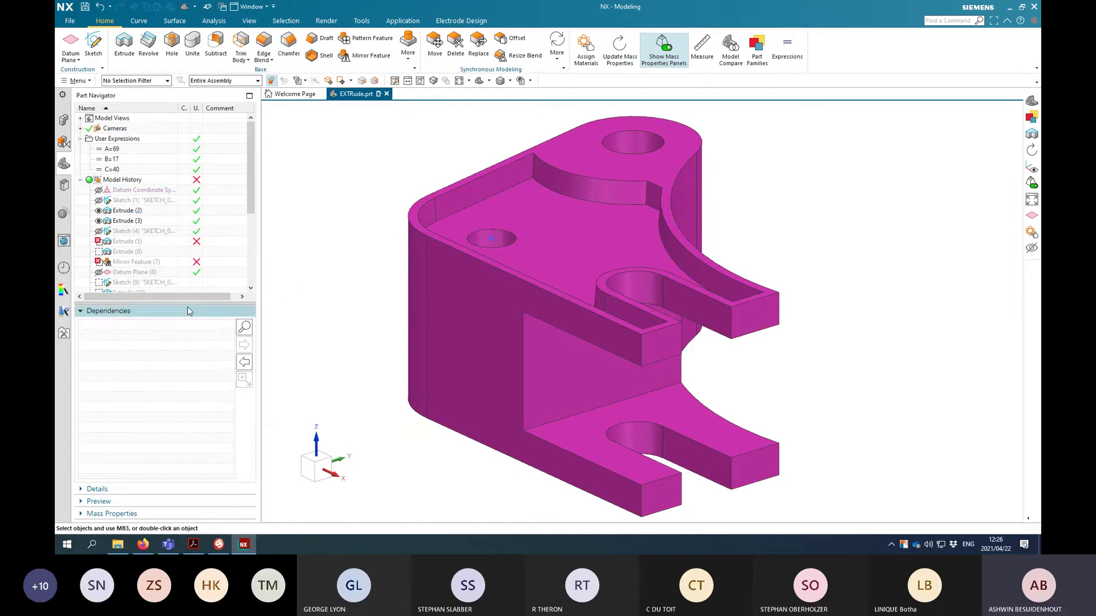
right_click(138, 200)
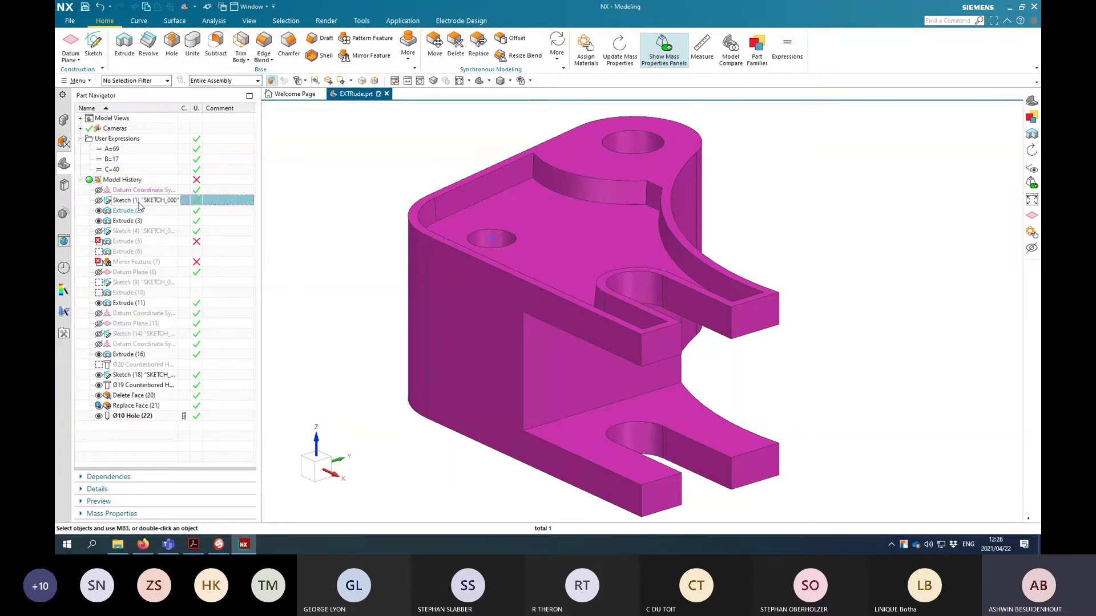
left_click(166, 265)
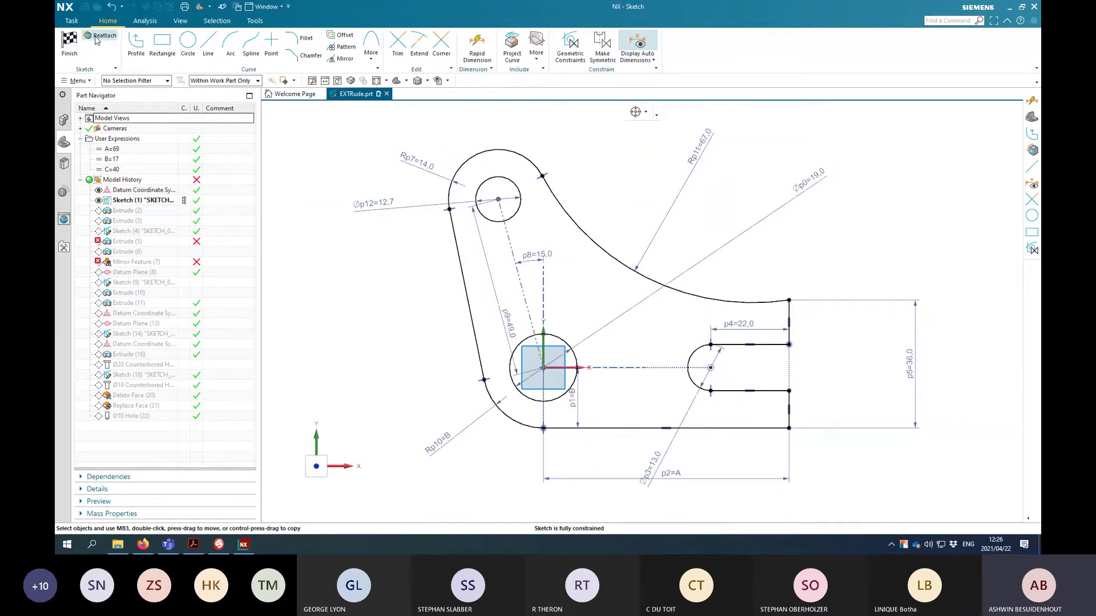
Step: Reattach Sketch (1) to the XZ plane of the datum coordinate system using the Inferred plane method, and finish the sketch
left_click(101, 36)
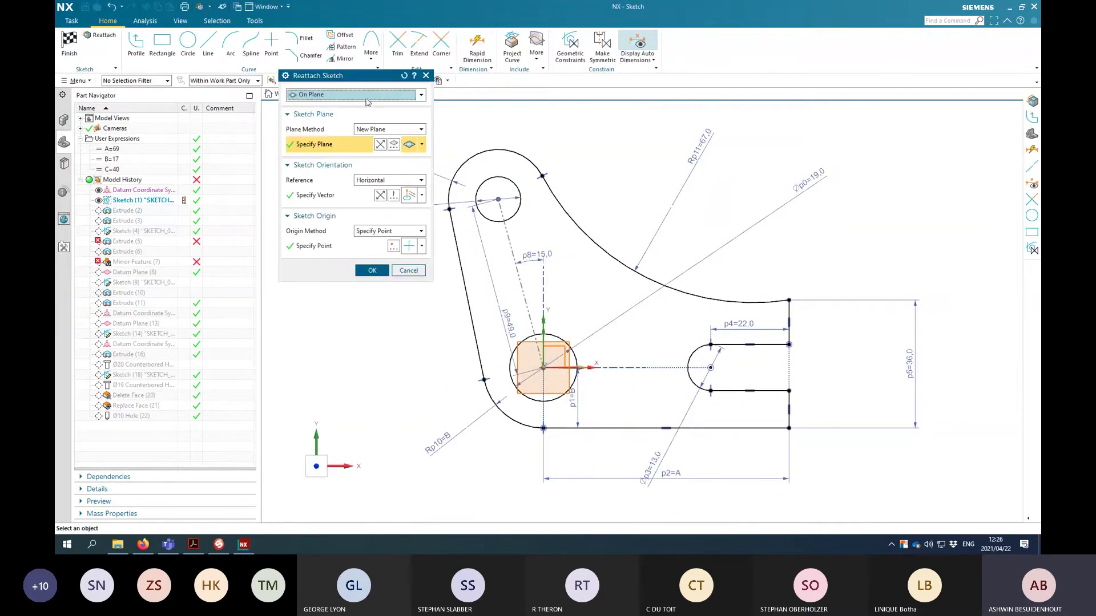
left_click_drag(366, 78, 261, 96)
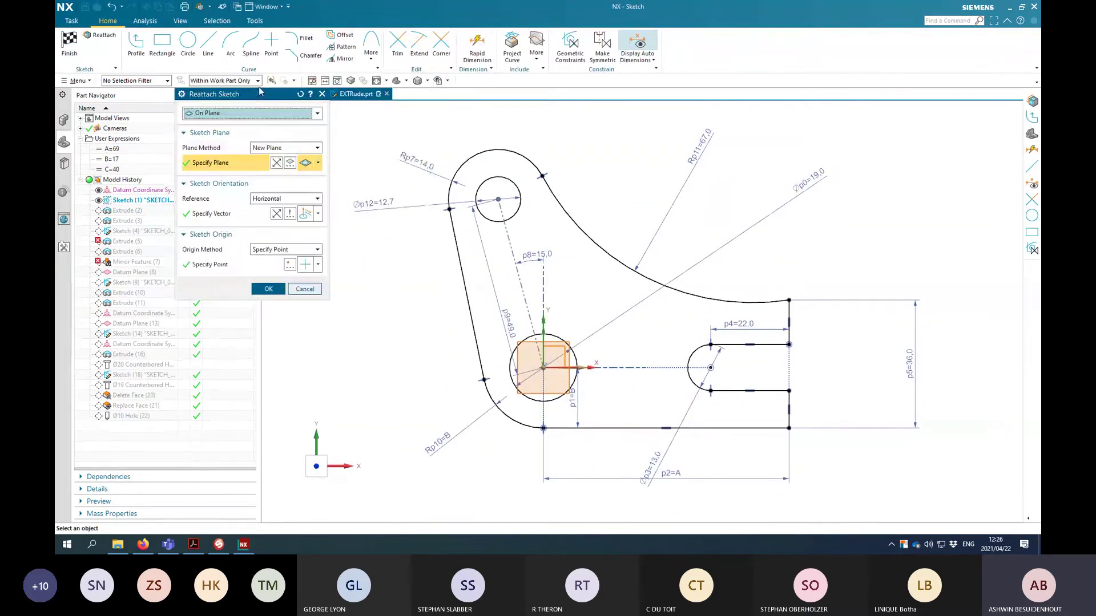
left_click(396, 81)
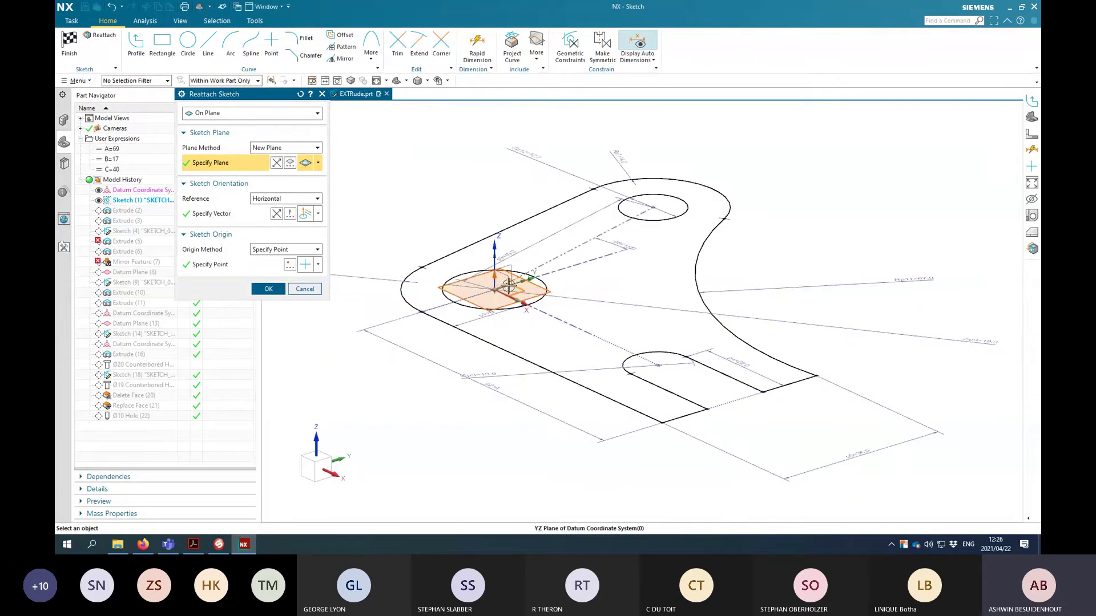
left_click(289, 148)
left_click(274, 157)
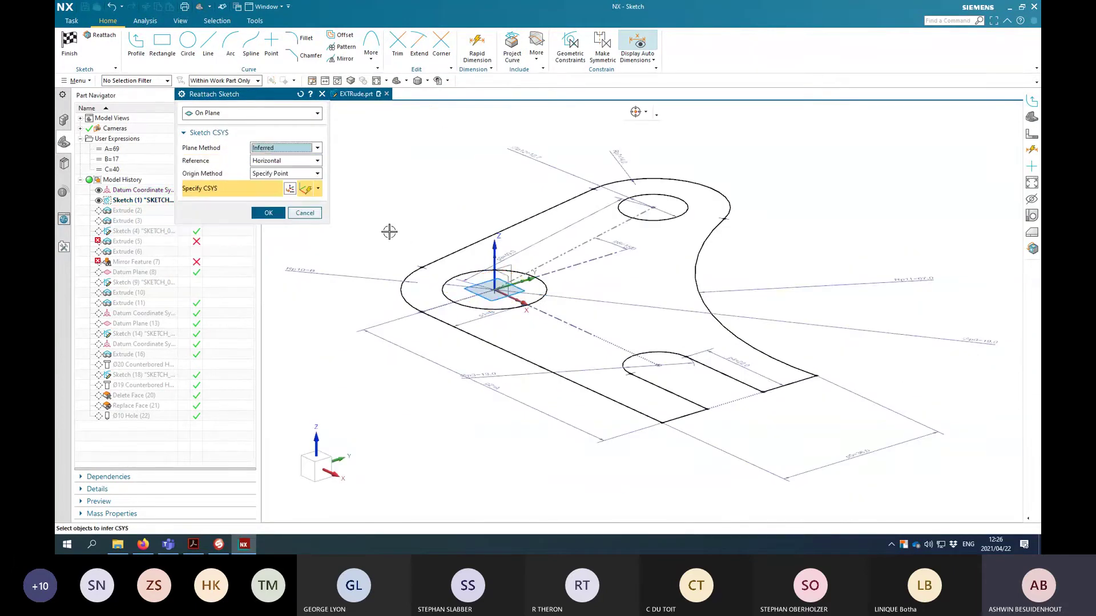
left_click(504, 280)
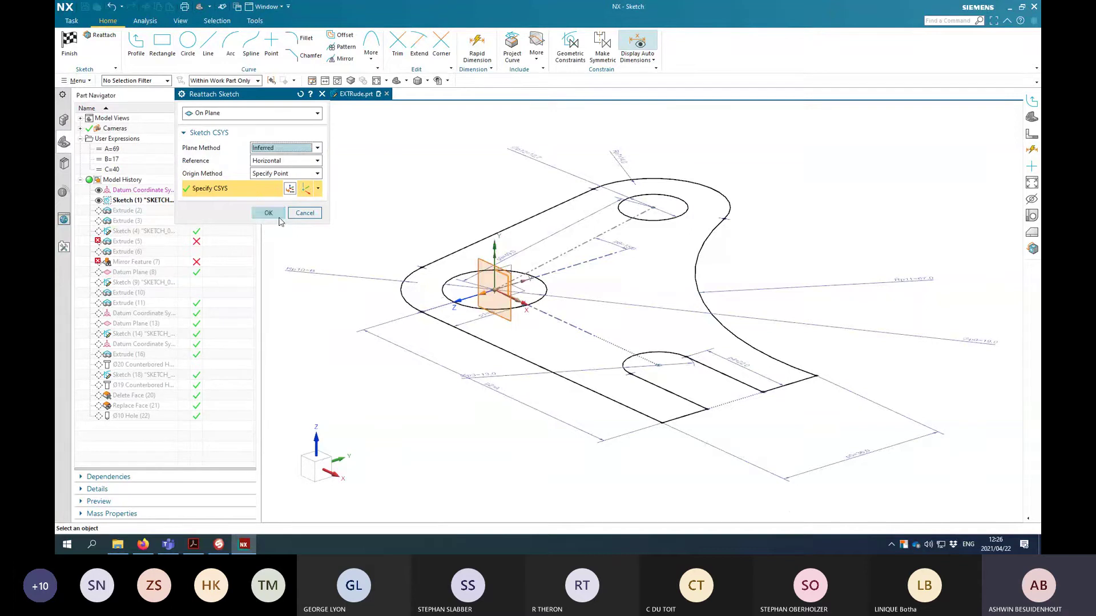
left_click(279, 217)
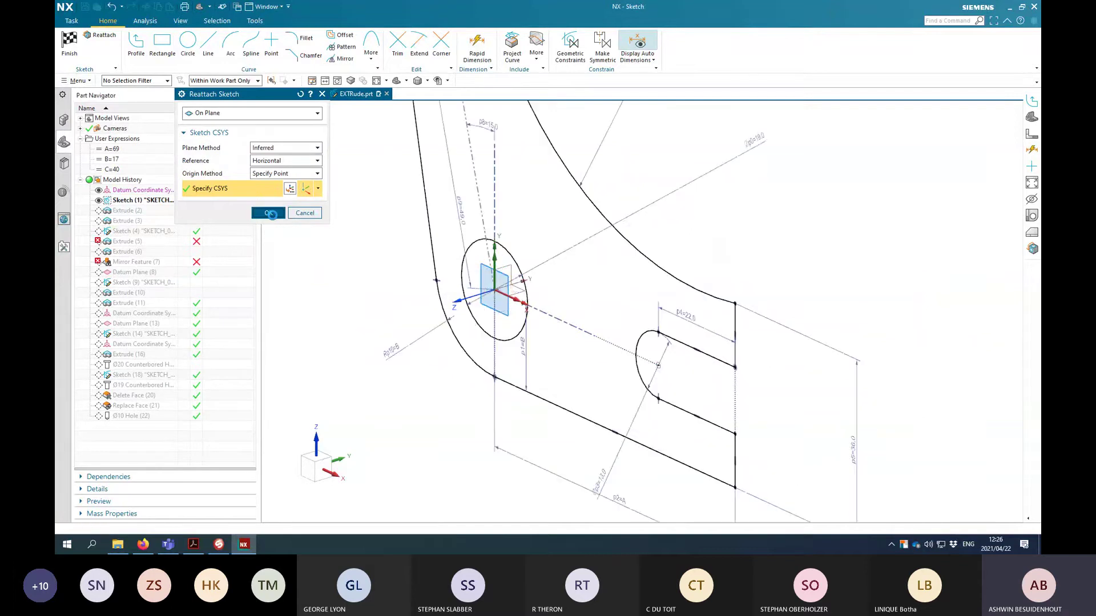
left_click(398, 82)
left_click(69, 49)
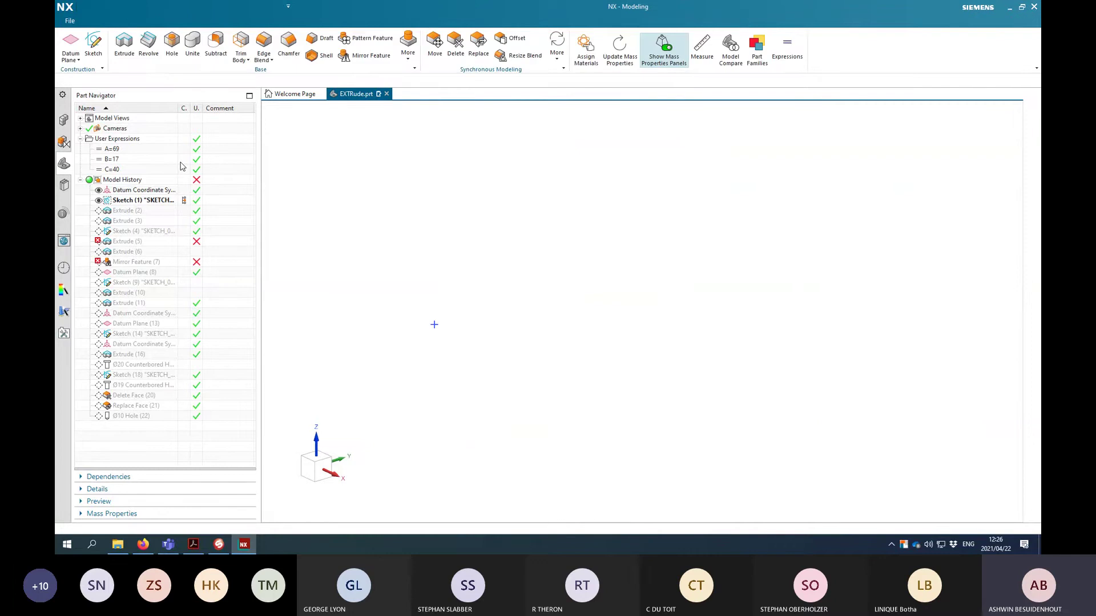
scroll(460, 277, "down", 3)
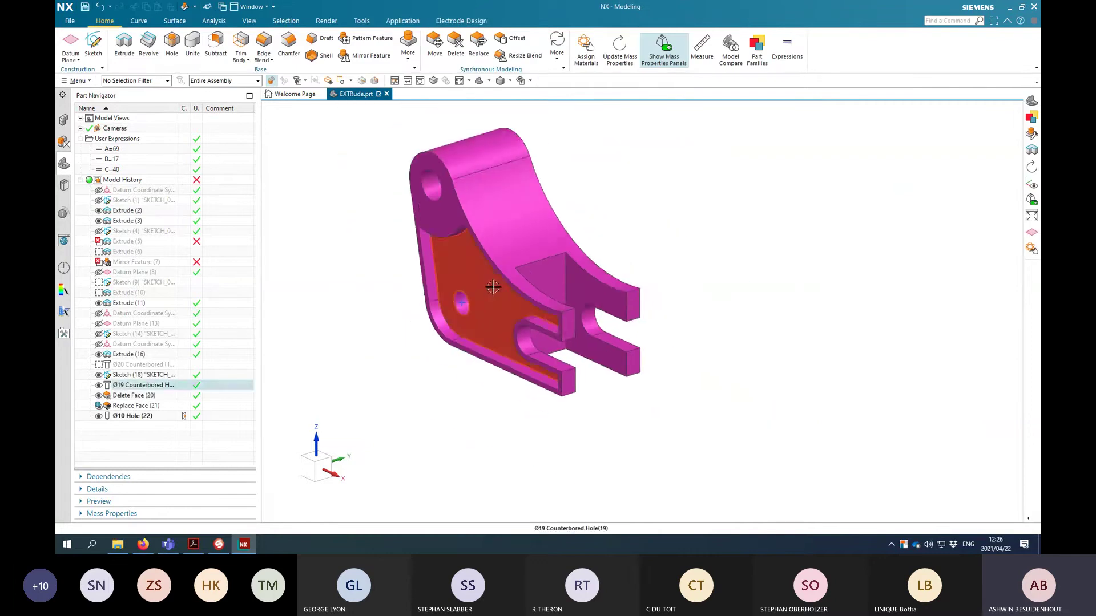
Step: Suppress Extrude (5) together with its dependent Mirror Feature (7)
middle_click_drag(491, 286, 498, 250)
left_click(122, 245)
right_click(122, 244)
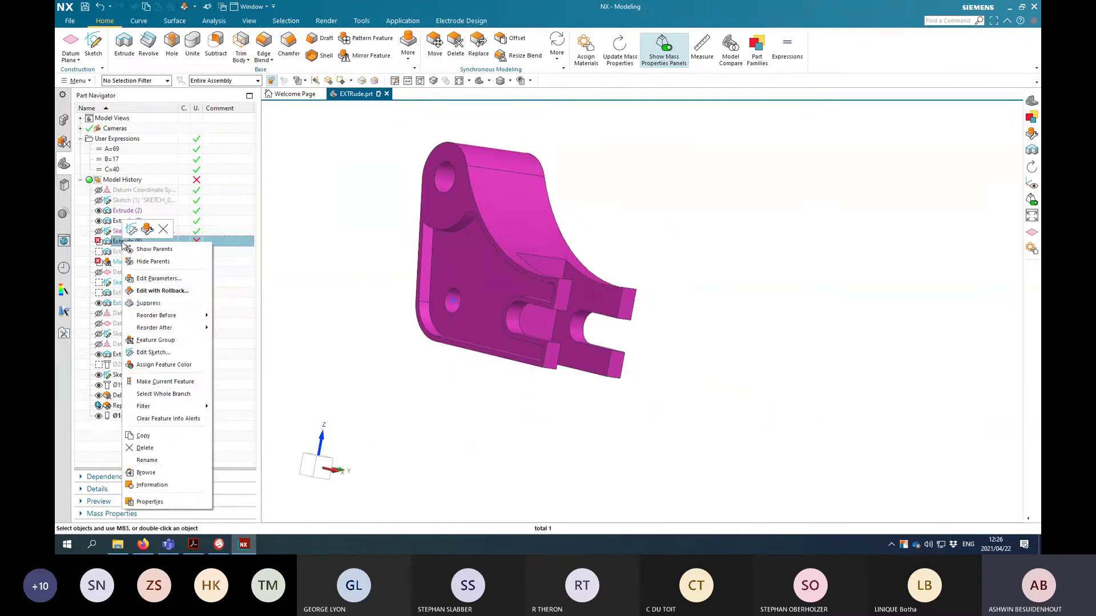
left_click(149, 303)
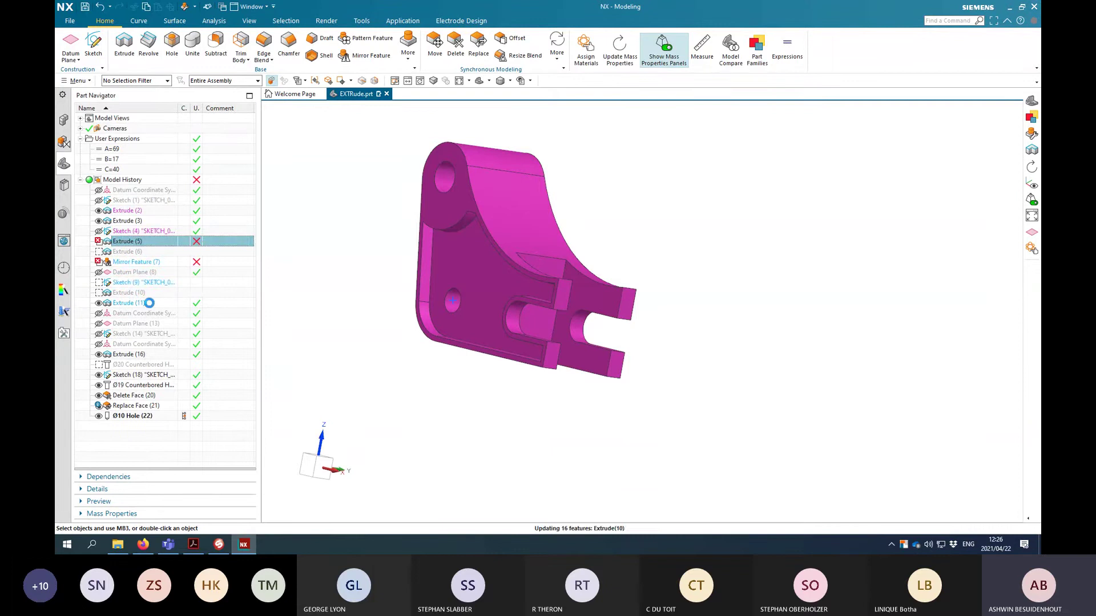
right_click(122, 242)
left_click(154, 303)
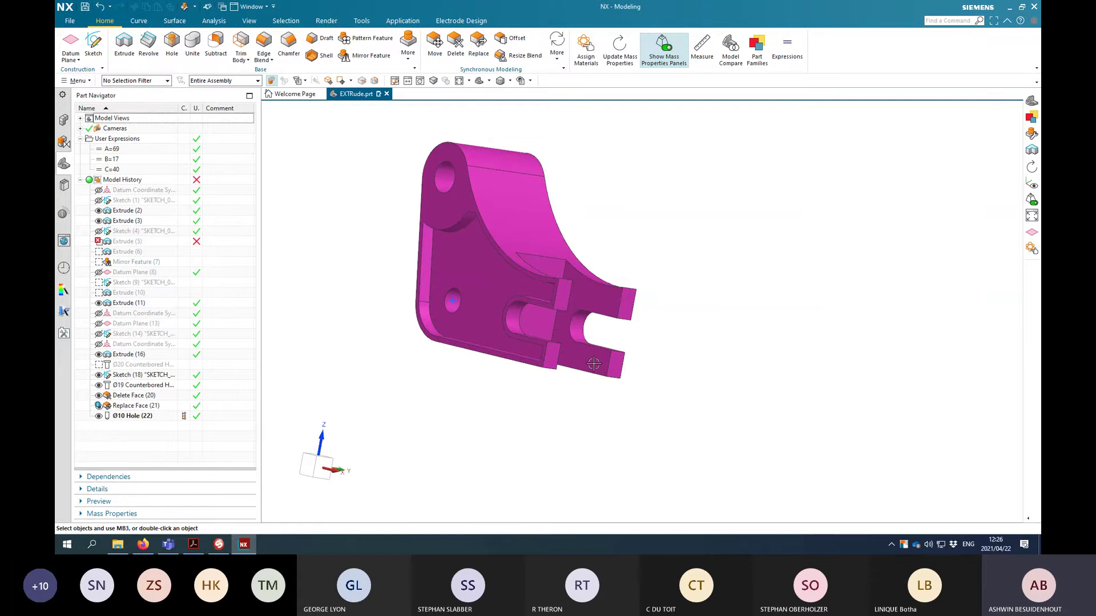
middle_click_drag(638, 315, 778, 232)
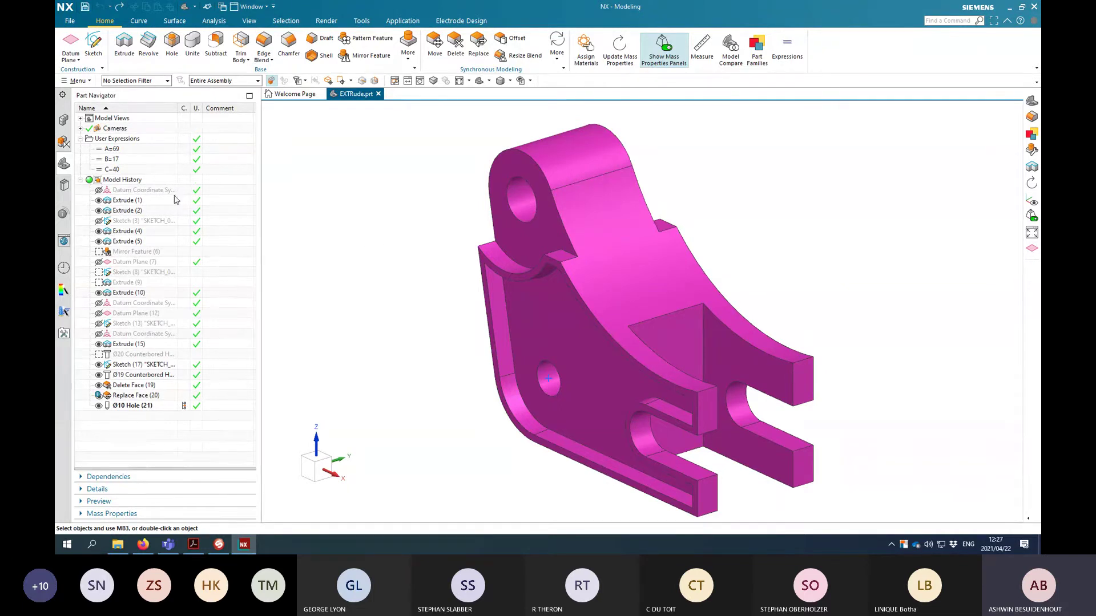
Step: Show the first datum coordinate system in the model history
left_click(141, 191)
right_click(141, 197)
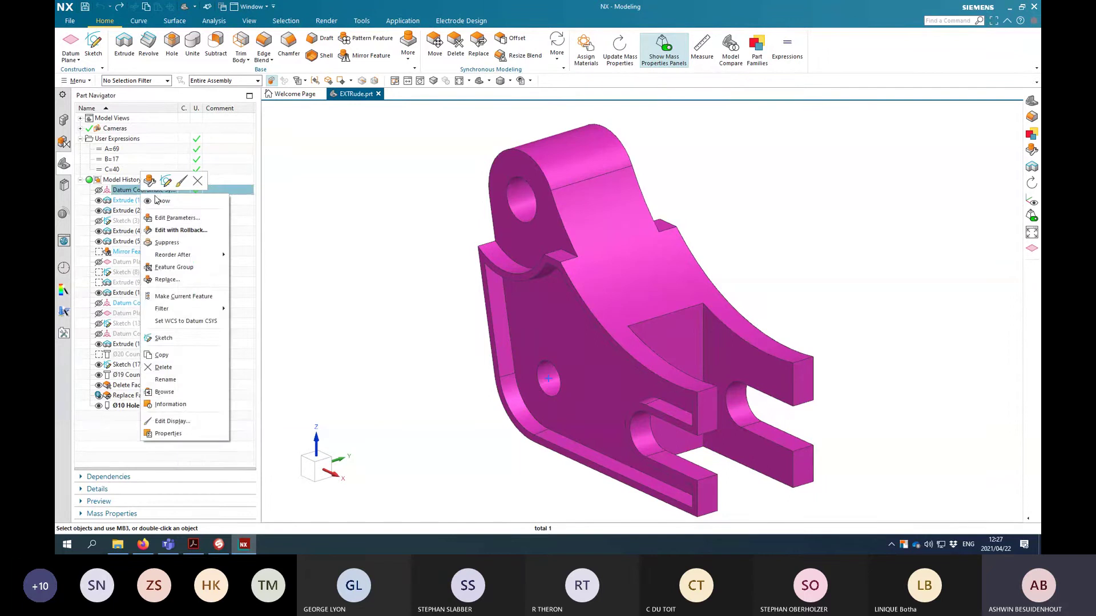
left_click(166, 203)
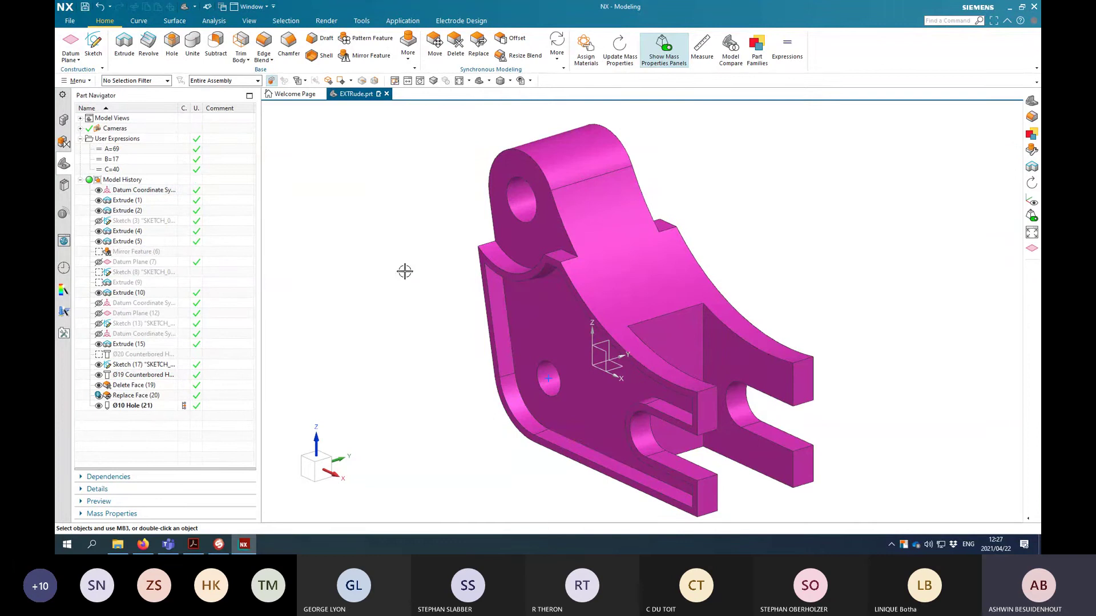
right_click(437, 246)
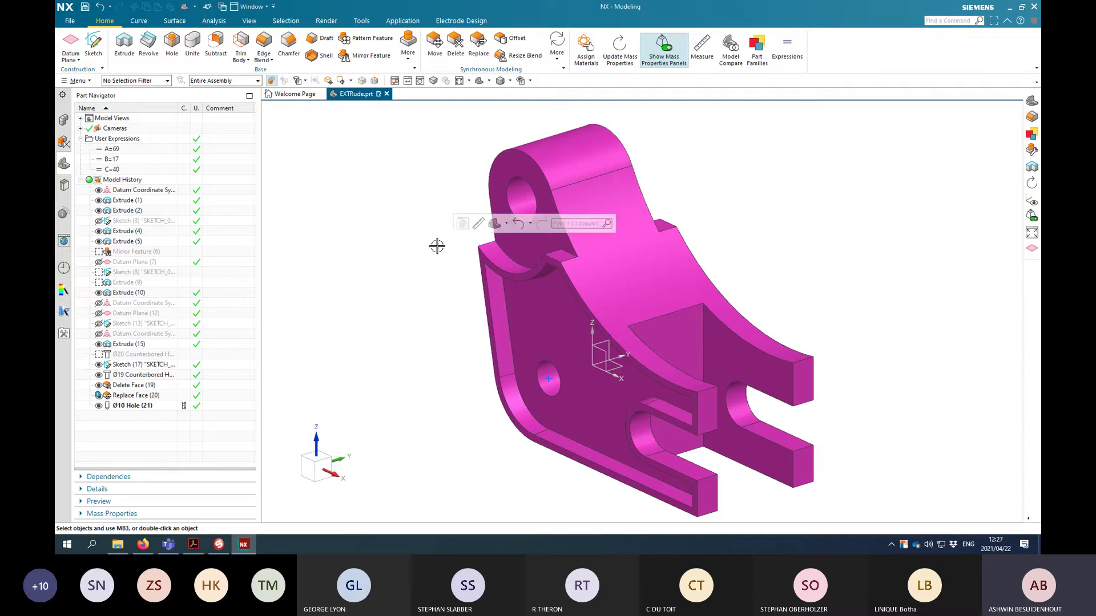
Step: Try to rotate the bracket body by 270° about the datum's X axis using Move Object with Angle motion
left_click(362, 20)
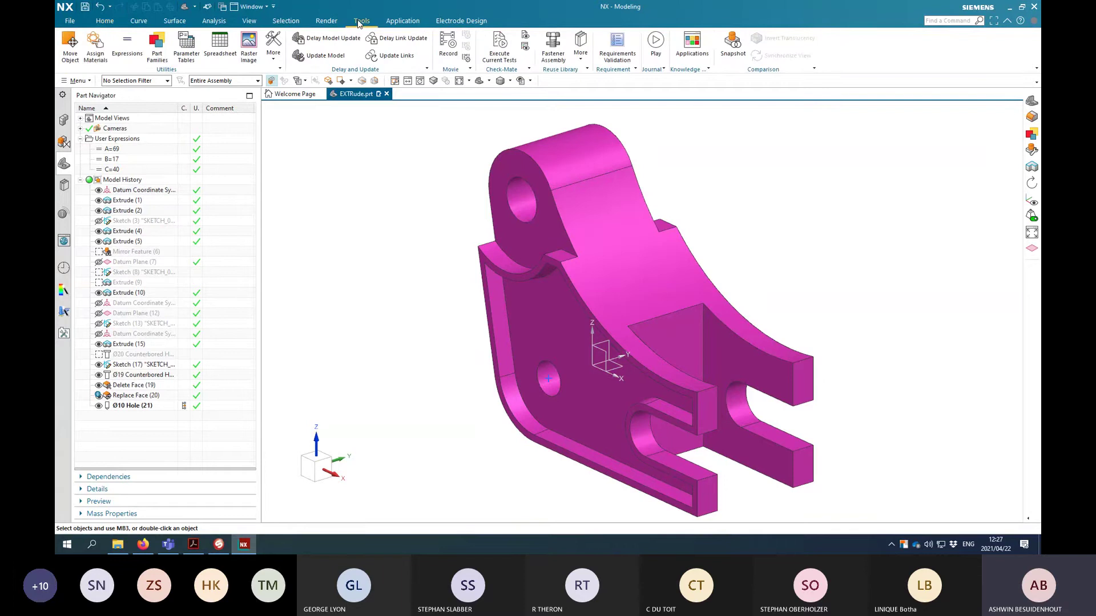
left_click(69, 44)
left_click(590, 222)
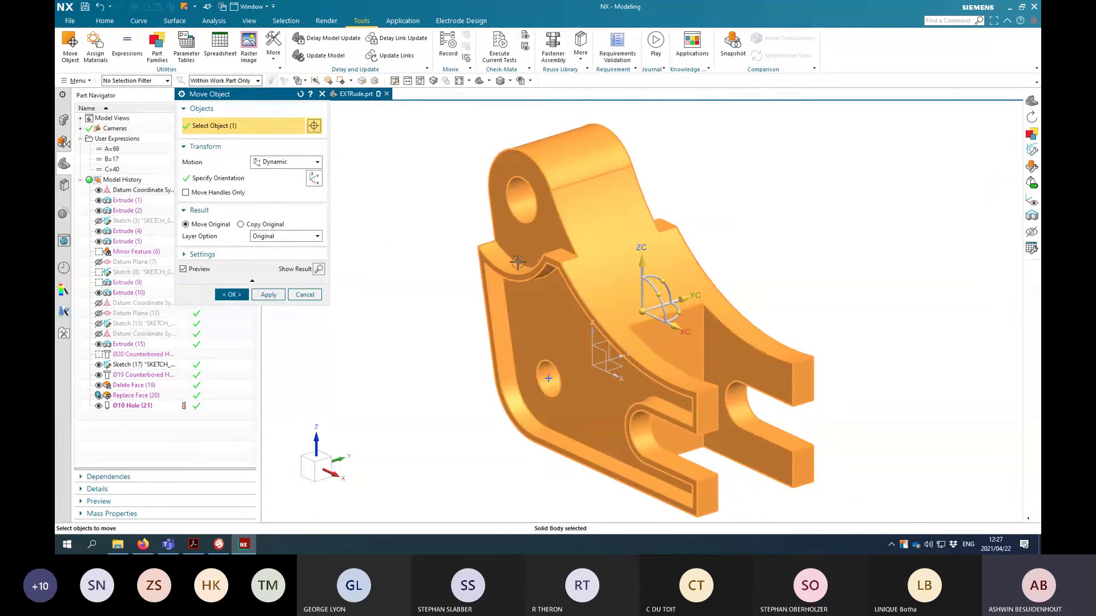
left_click(316, 163)
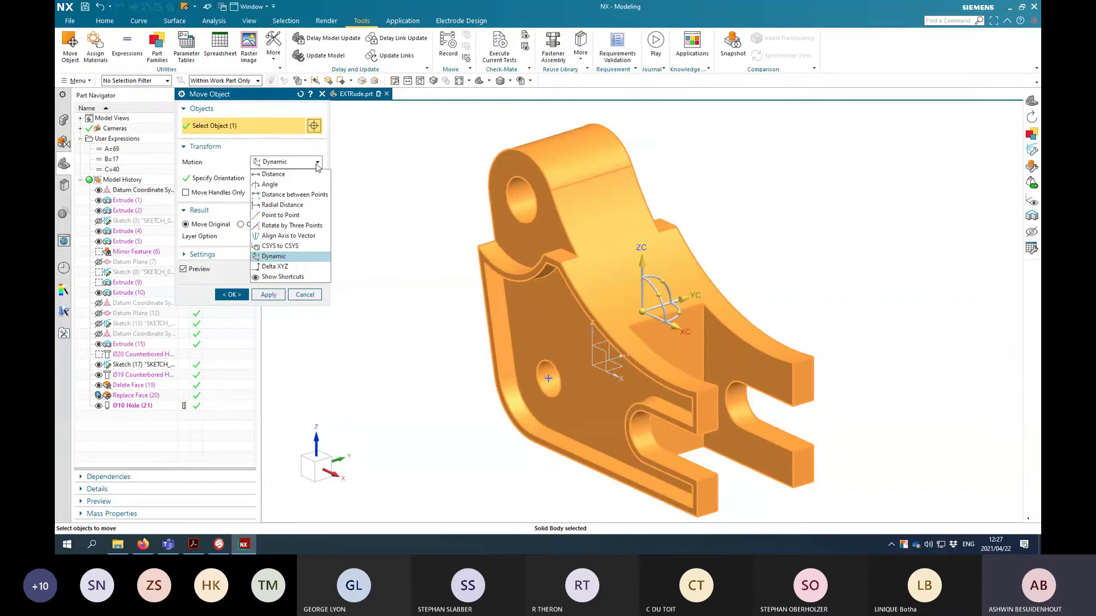
left_click(270, 185)
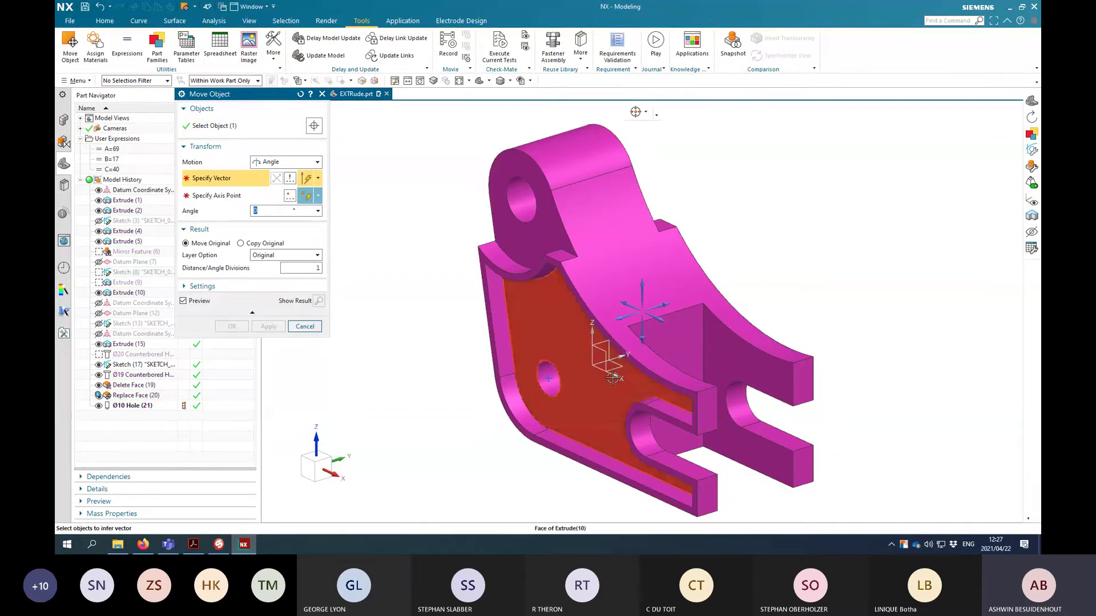
left_click(615, 375)
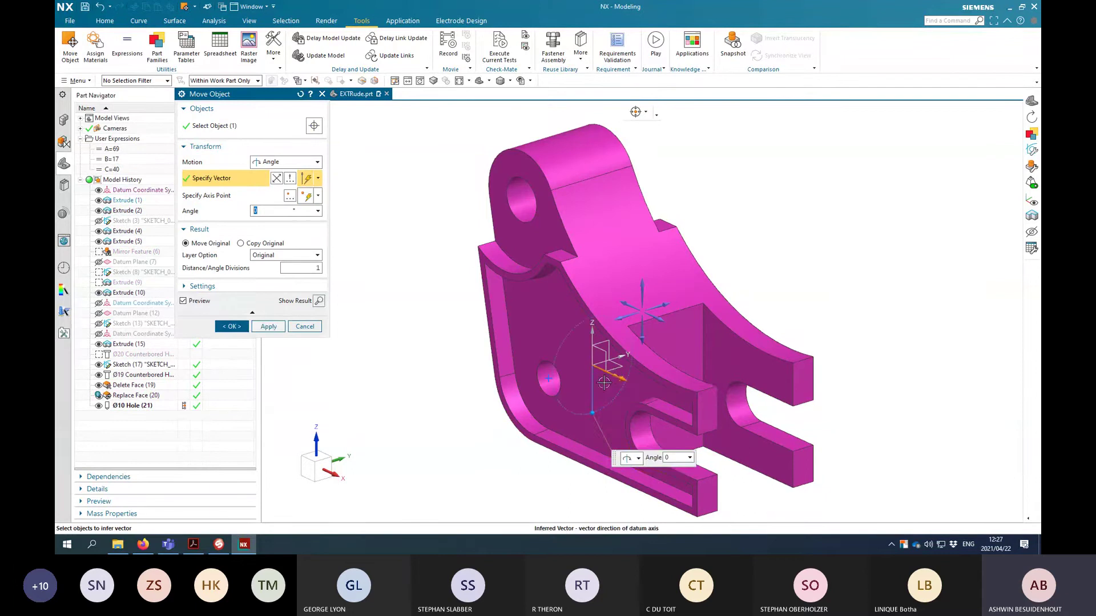
left_click_drag(586, 415, 642, 313)
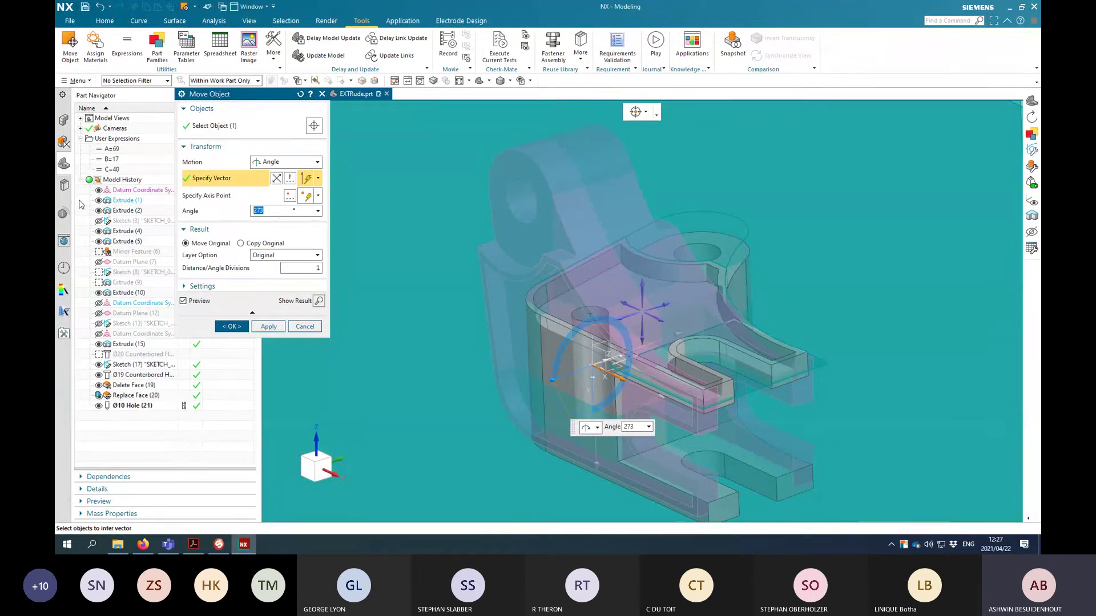
key("Return")
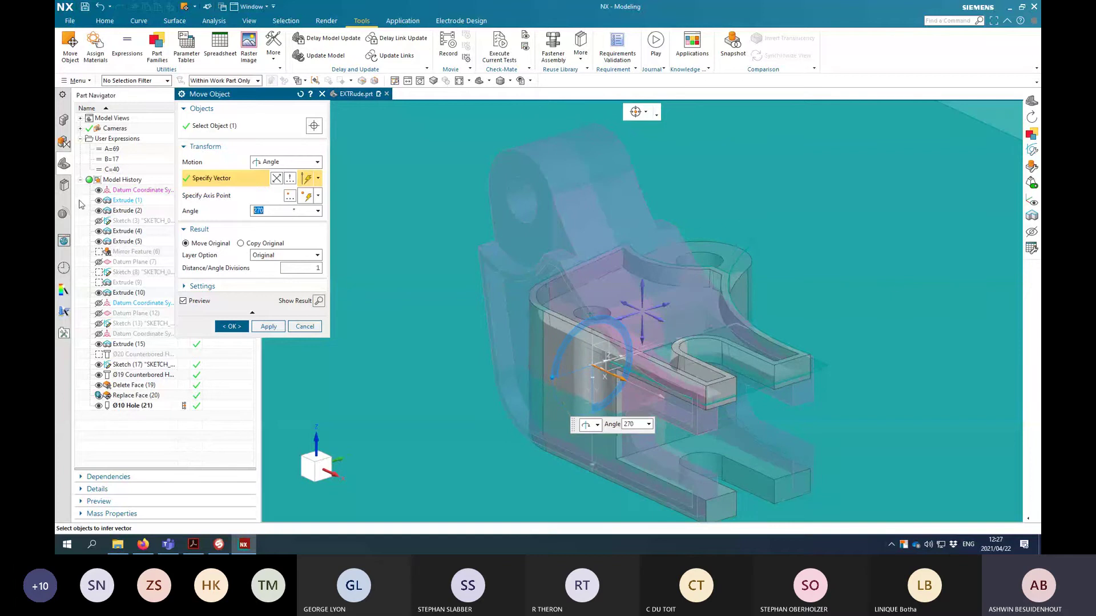
Step: Try reversing the rotation vector, review the available motion types, and cancel the Move Object operation
left_click(278, 182)
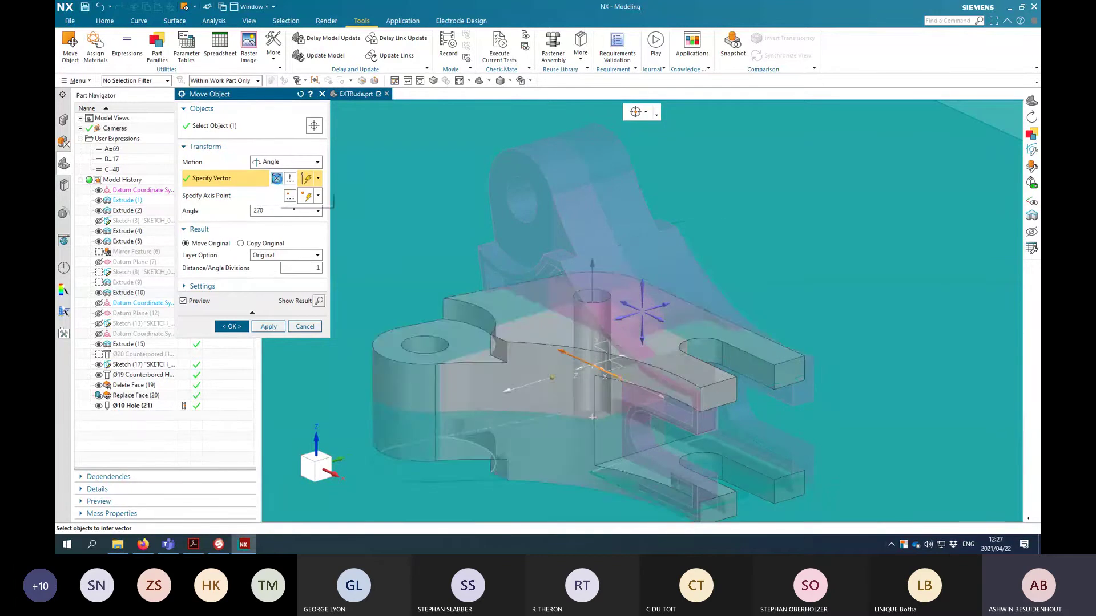
left_click(278, 183)
left_click(278, 182)
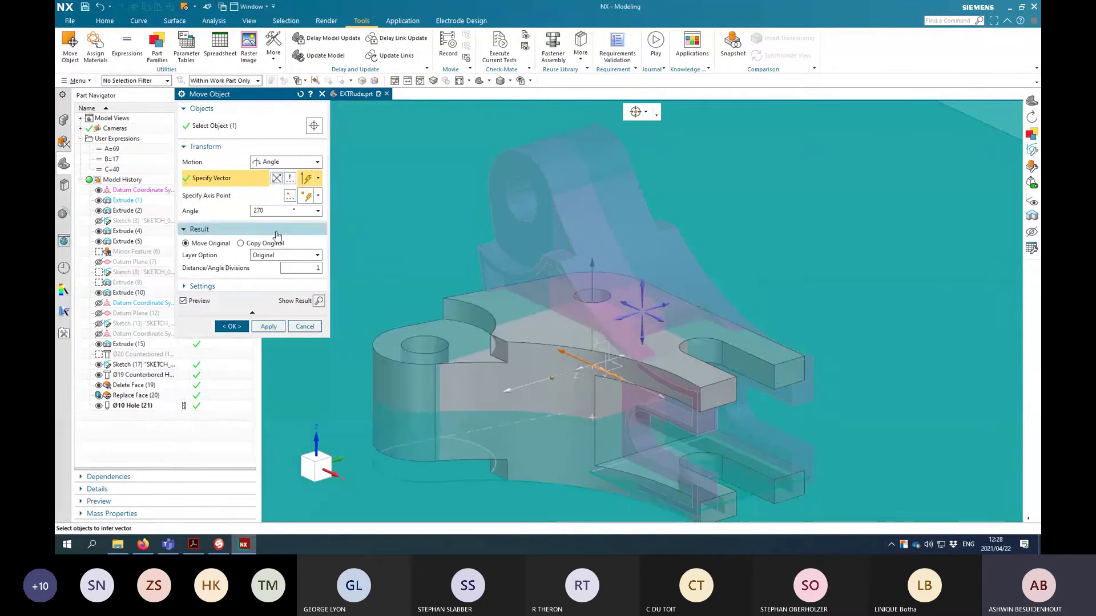
left_click(317, 162)
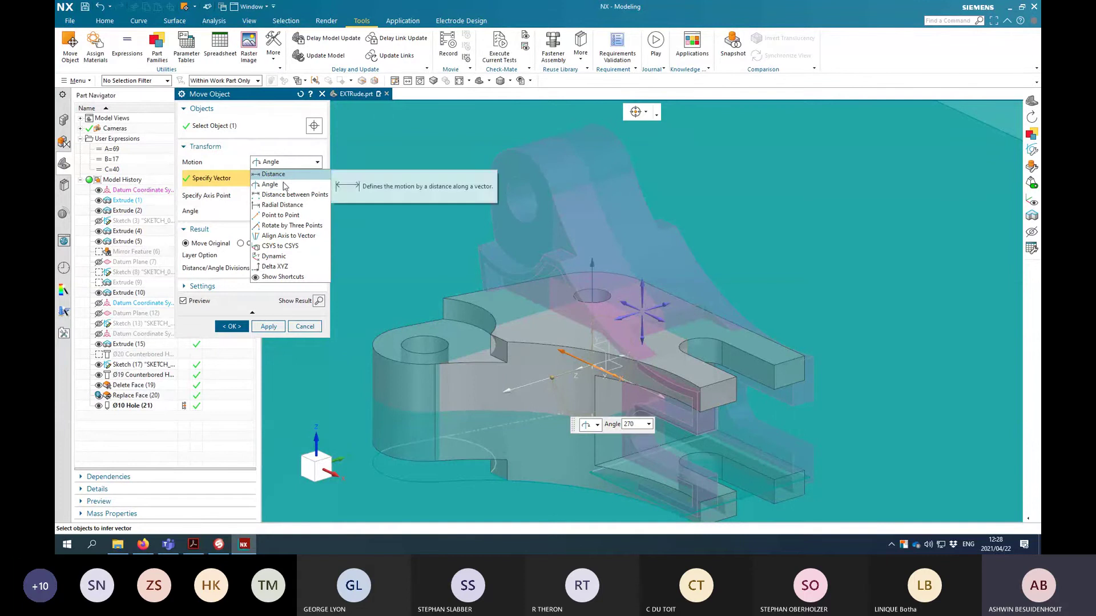
left_click(356, 207)
left_click(322, 94)
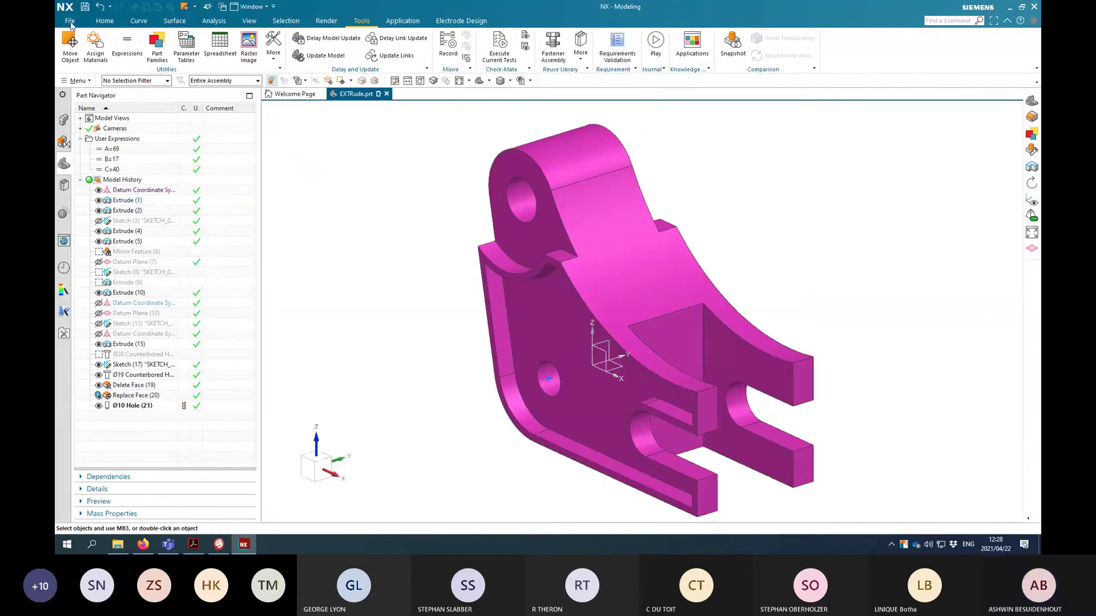
Step: Rotate the bracket body about the X axis using Move Object with Dynamic motion so it lies flat, and close the update report
key("ctrl+t")
left_click(620, 314)
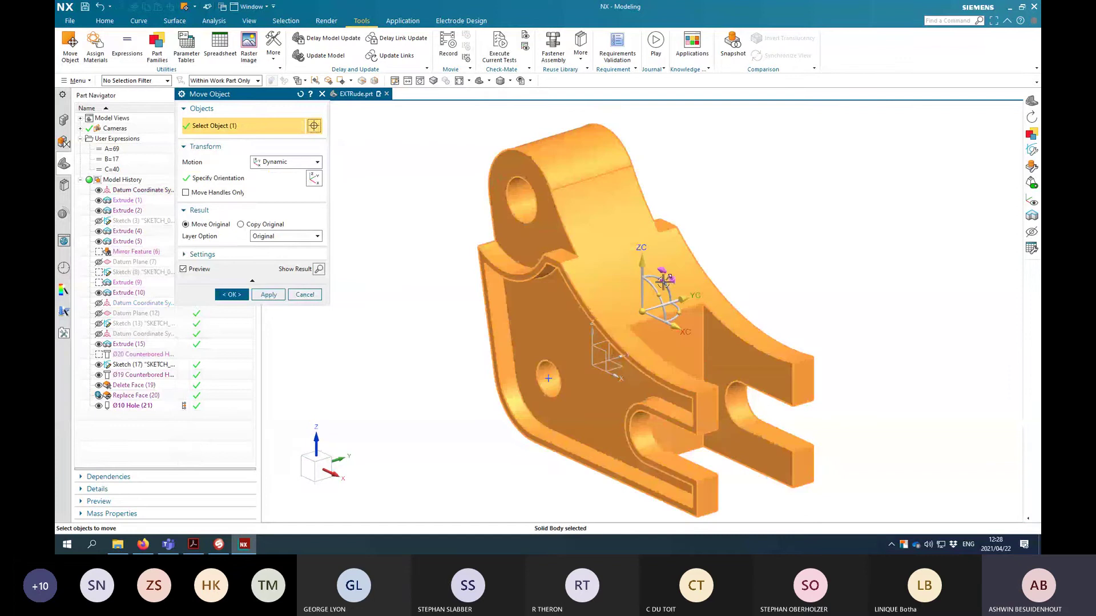
left_click_drag(663, 279, 669, 329)
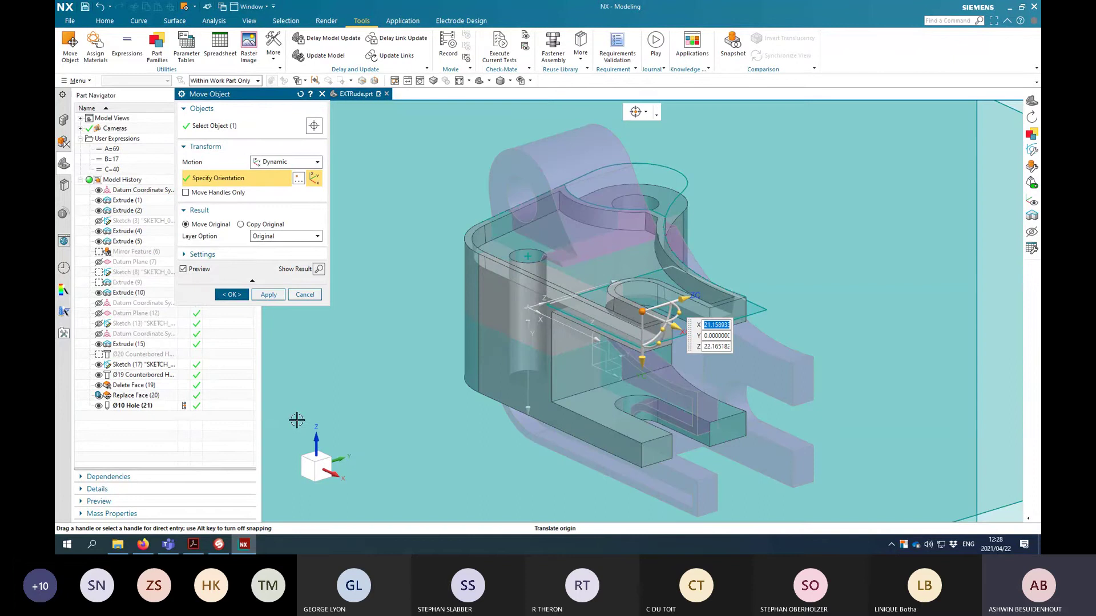
left_click(231, 294)
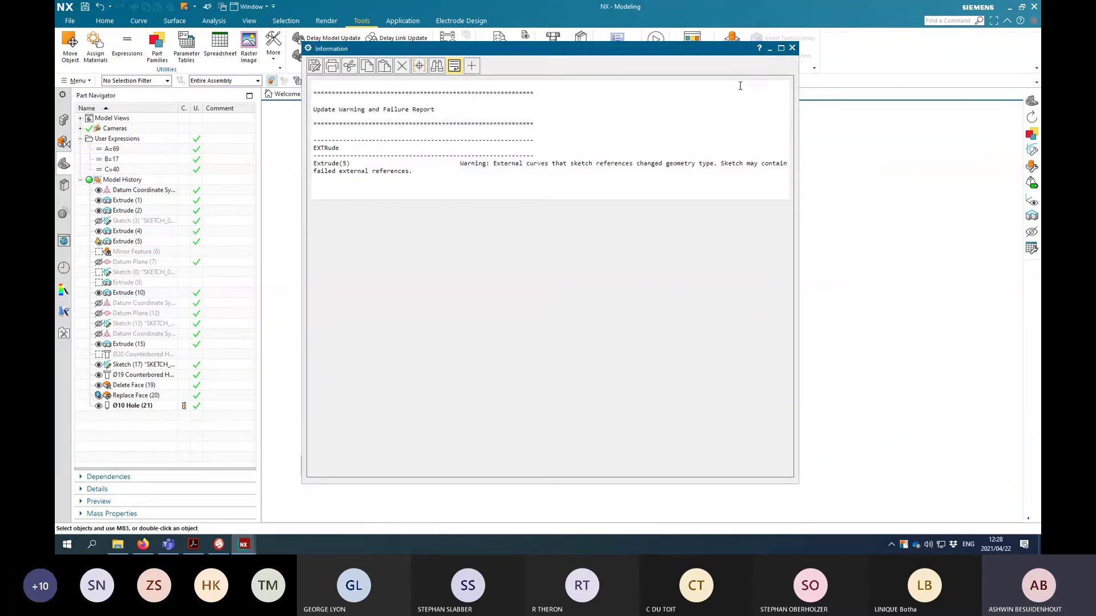
left_click(792, 48)
Step: Locate Extrude (5) on the rotated bracket and suppress it
mouse_move(425, 320)
middle_mouse_down()
mouse_move(469, 347)
mouse_move(303, 270)
mouse_move(436, 323)
mouse_move(411, 308)
middle_mouse_up()
left_click(117, 242)
middle_click_drag(529, 299, 325, 274)
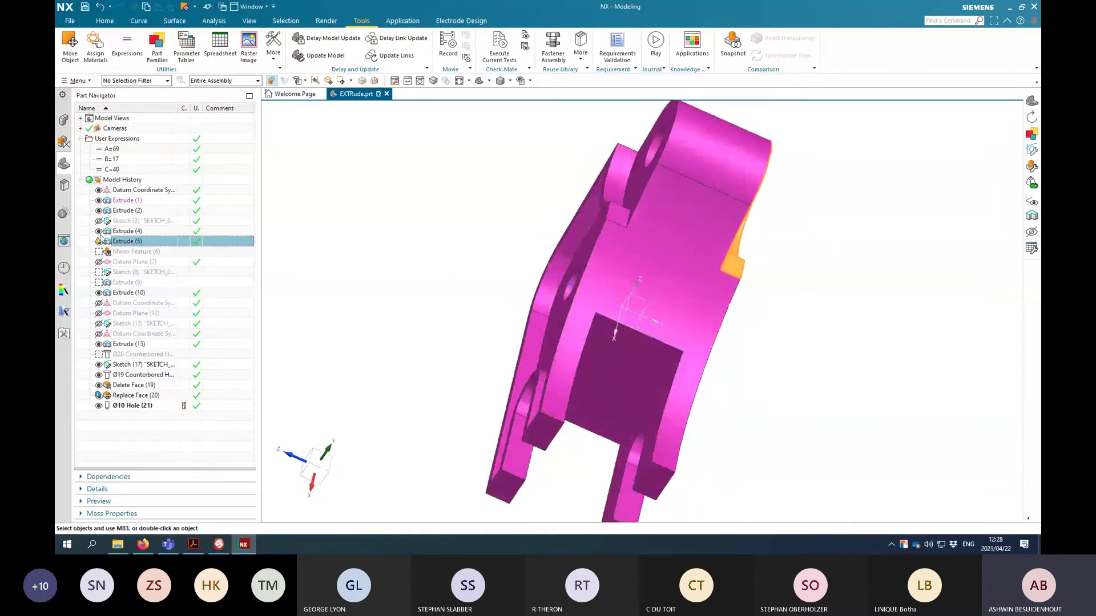
left_click(129, 233)
left_click(128, 239)
right_click(129, 241)
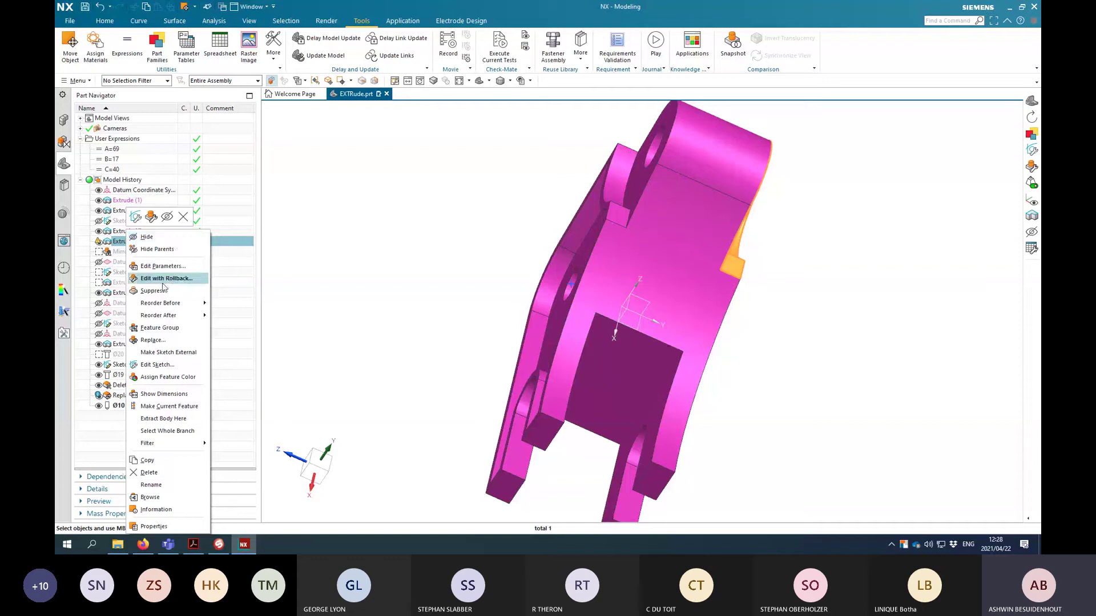
left_click(160, 282)
middle_click_drag(519, 252, 573, 250)
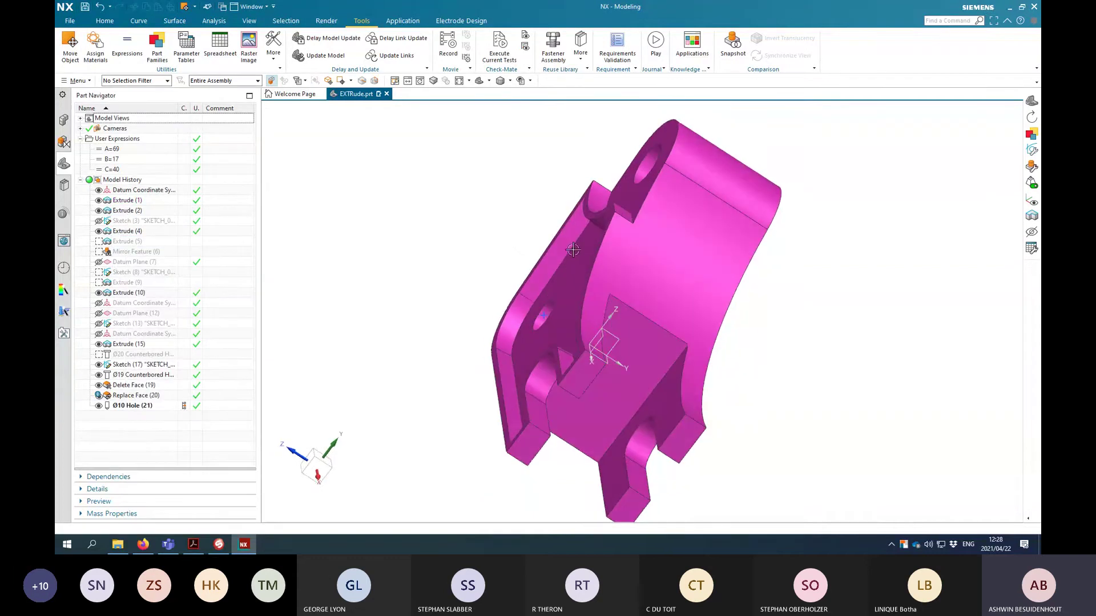
Step: Examine Datum Plane (7), Extrude (9) and Extrude (10) by highlighting each feature on the bracket
left_click(123, 262)
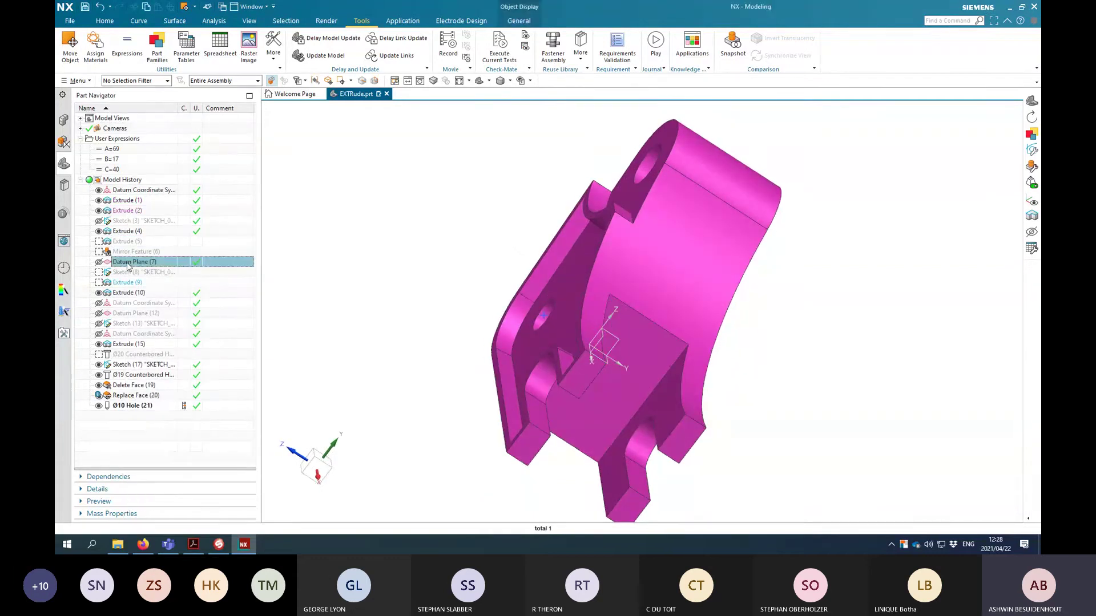
right_click(127, 264)
left_click(120, 282)
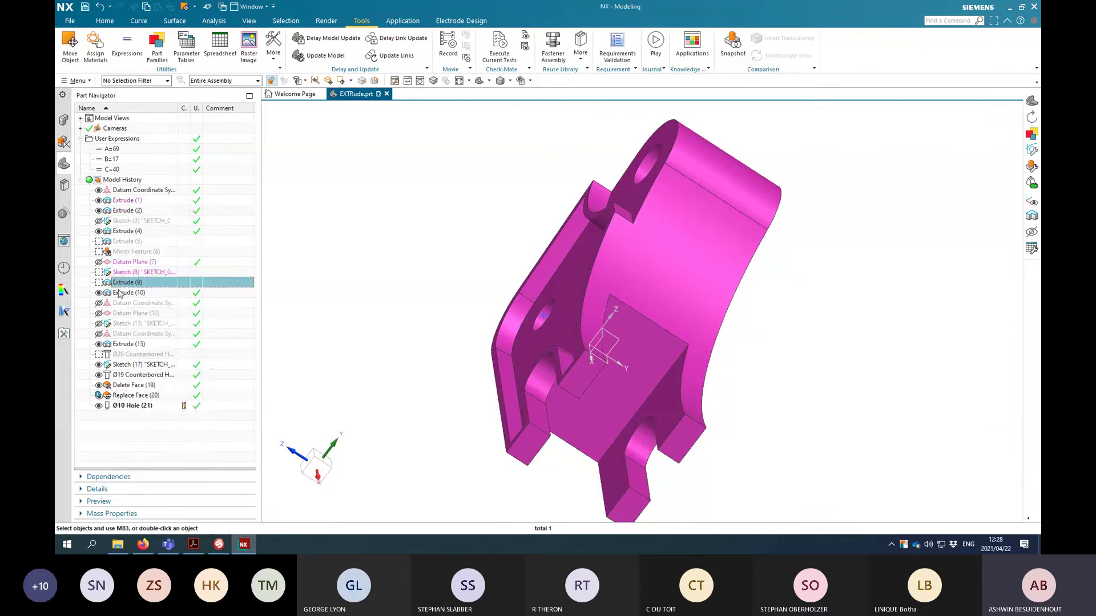
left_click(121, 294)
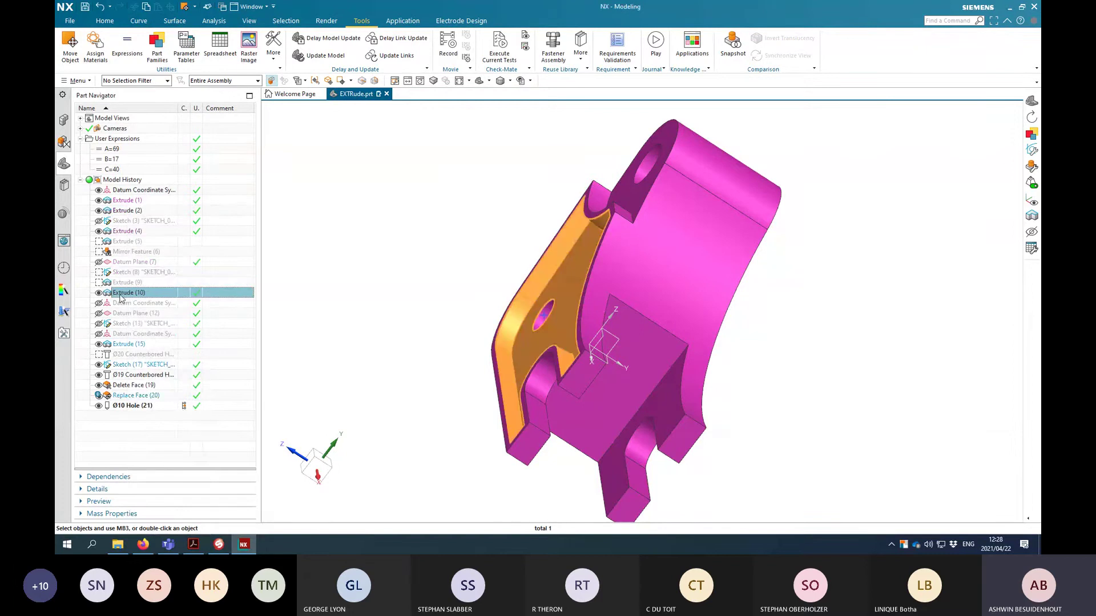
Step: Unsuppress Mirror Feature (6) to restore the mirrored geometry on the bracket
right_click(125, 251)
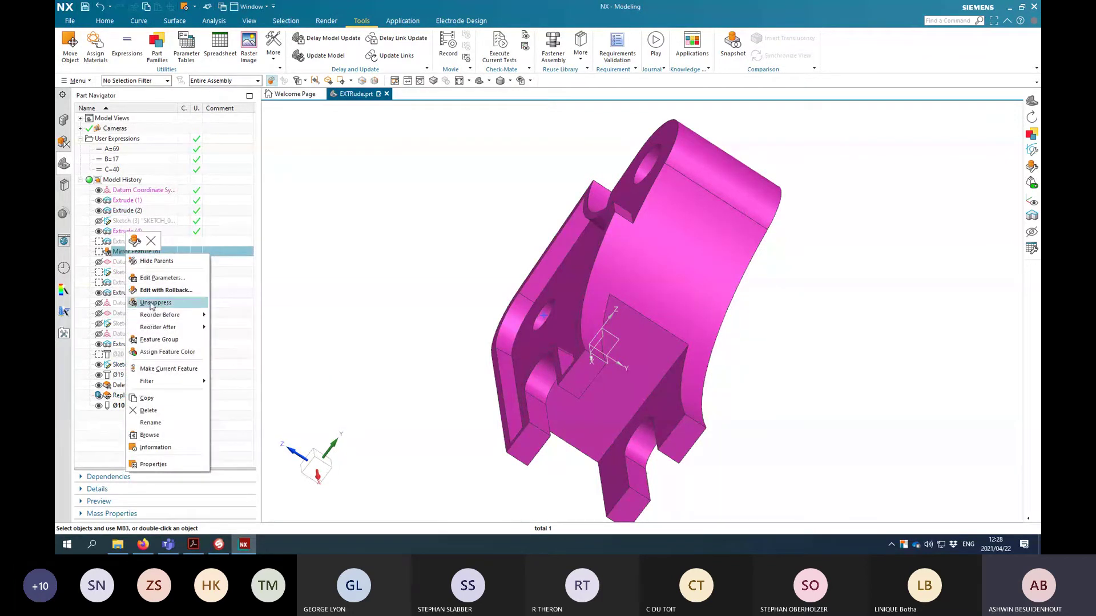
left_click(151, 303)
middle_click_drag(571, 309, 594, 188)
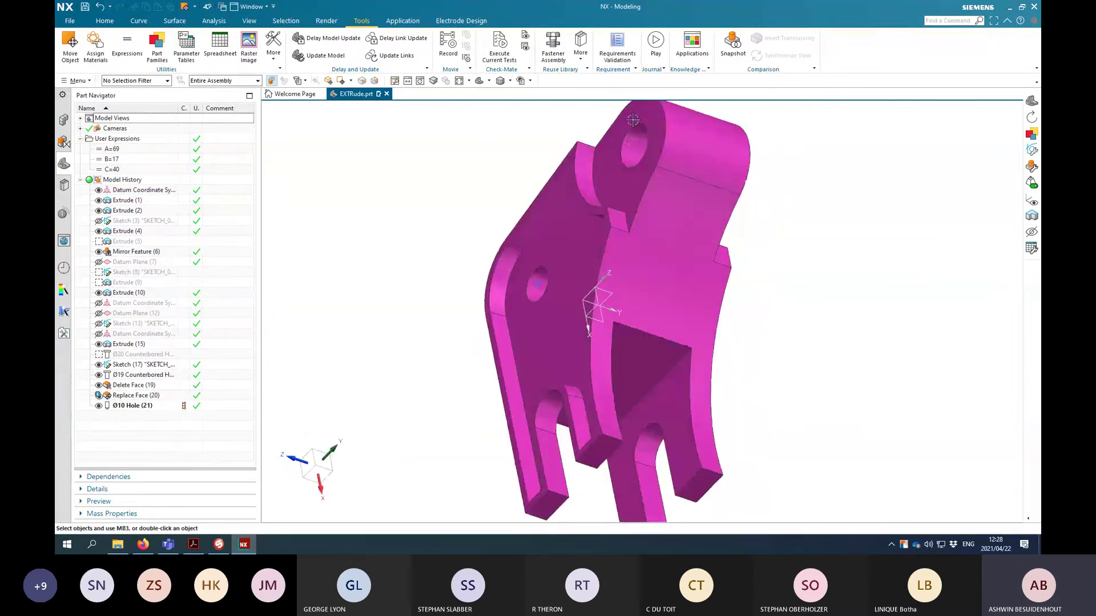
Step: Rotate the bracket body about the X axis using Move Object with Dynamic motion so it stands upright, and check its orientation
left_click(479, 82)
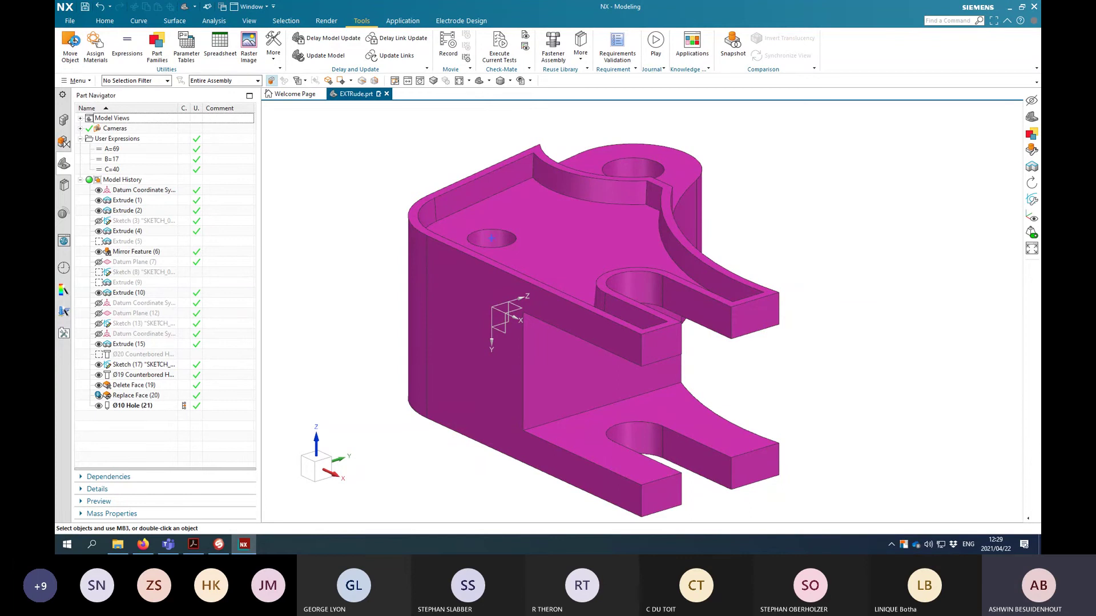
left_click(71, 41)
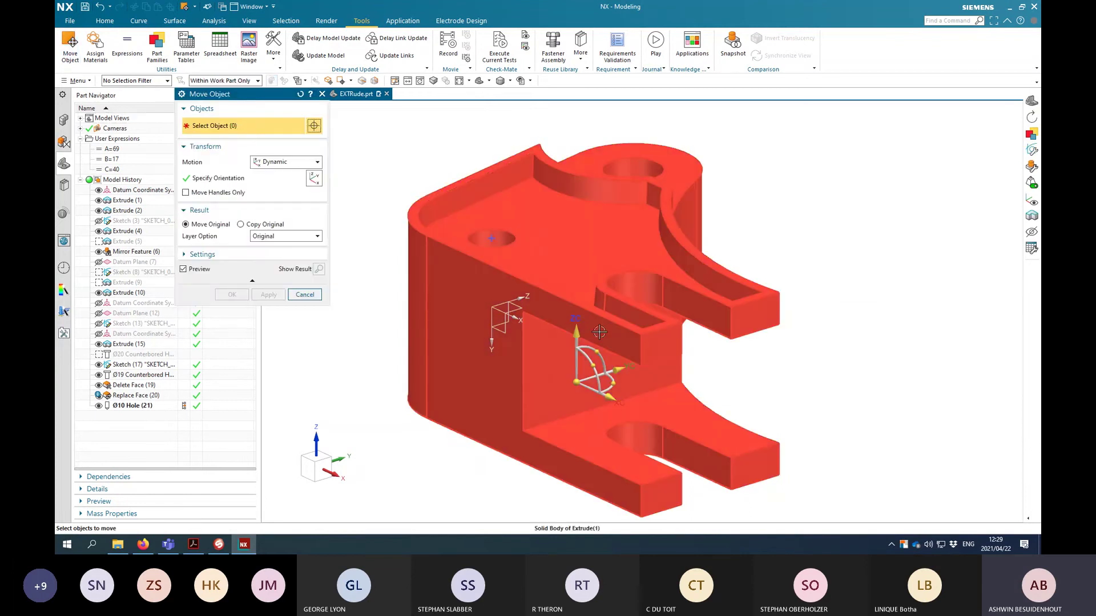
left_click(601, 347)
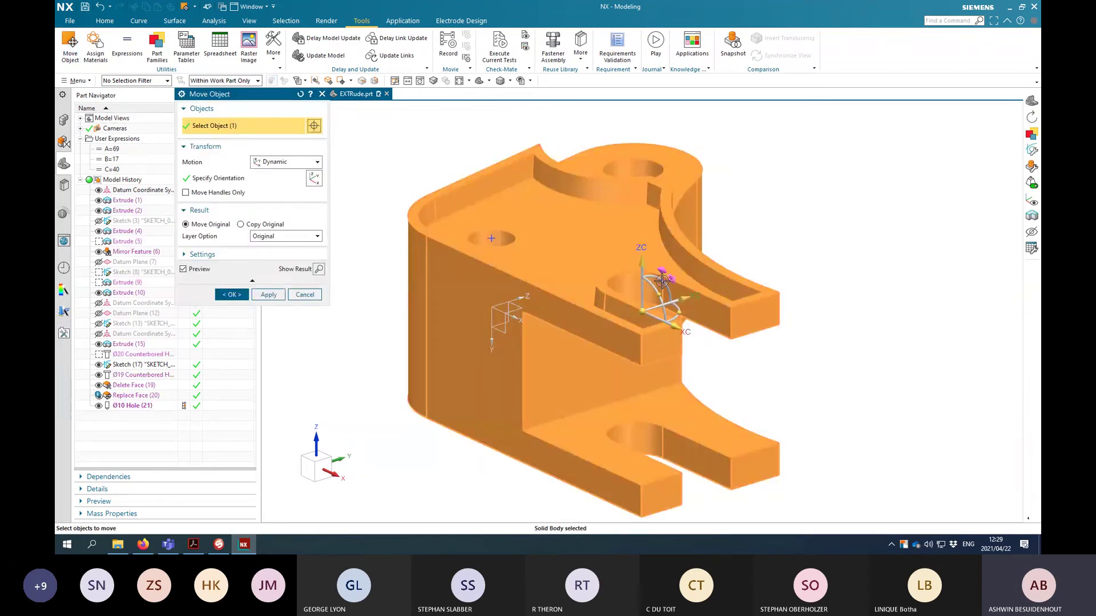
left_click_drag(664, 280, 618, 298)
left_click(231, 295)
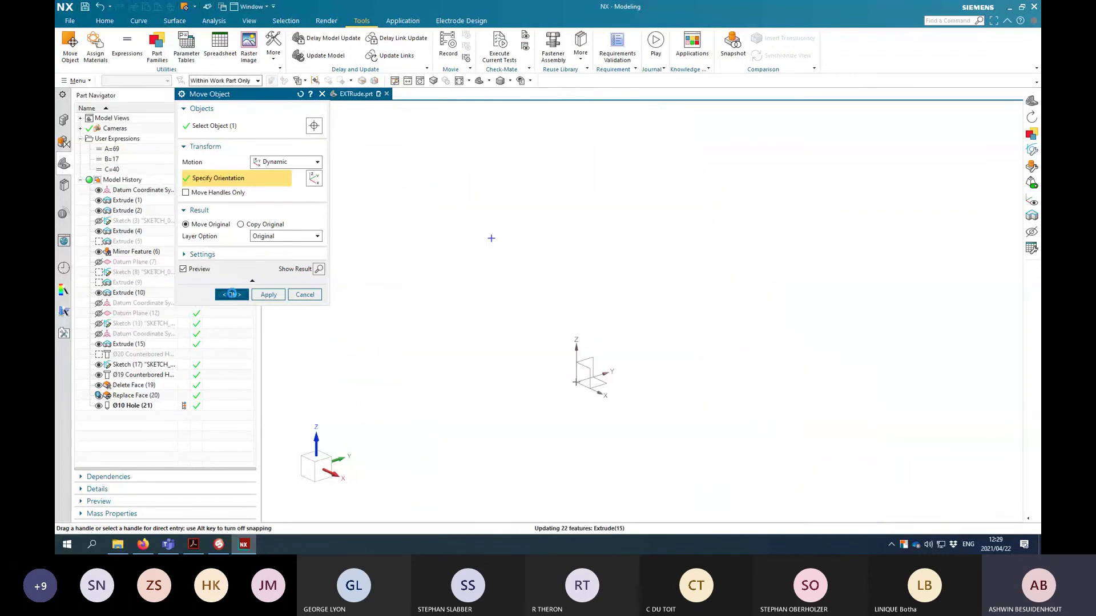
left_click(480, 83)
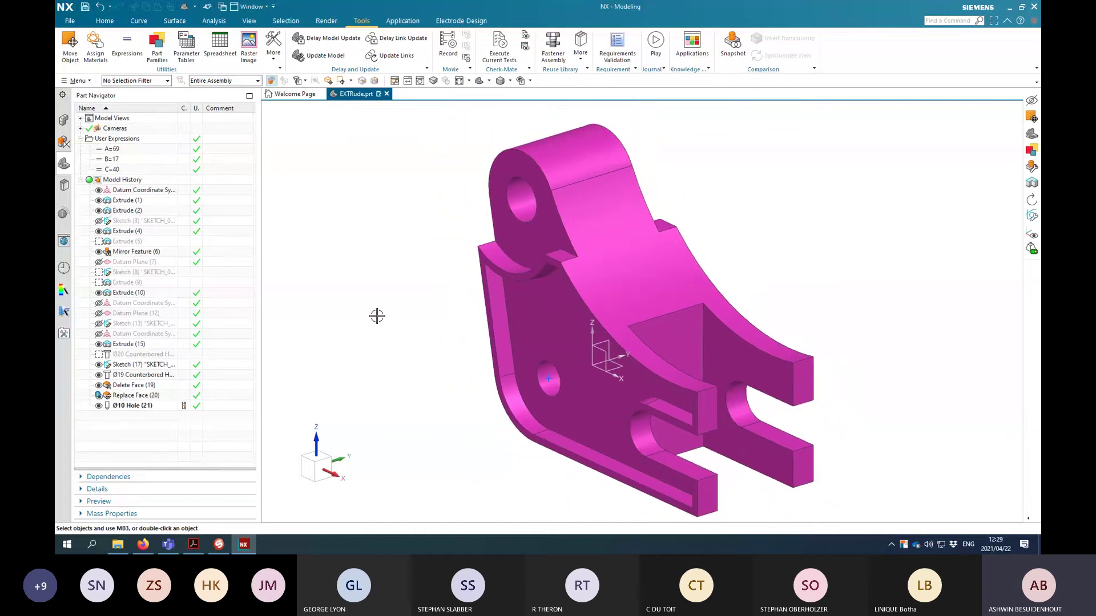
middle_click_drag(688, 230, 866, 215)
key("F8")
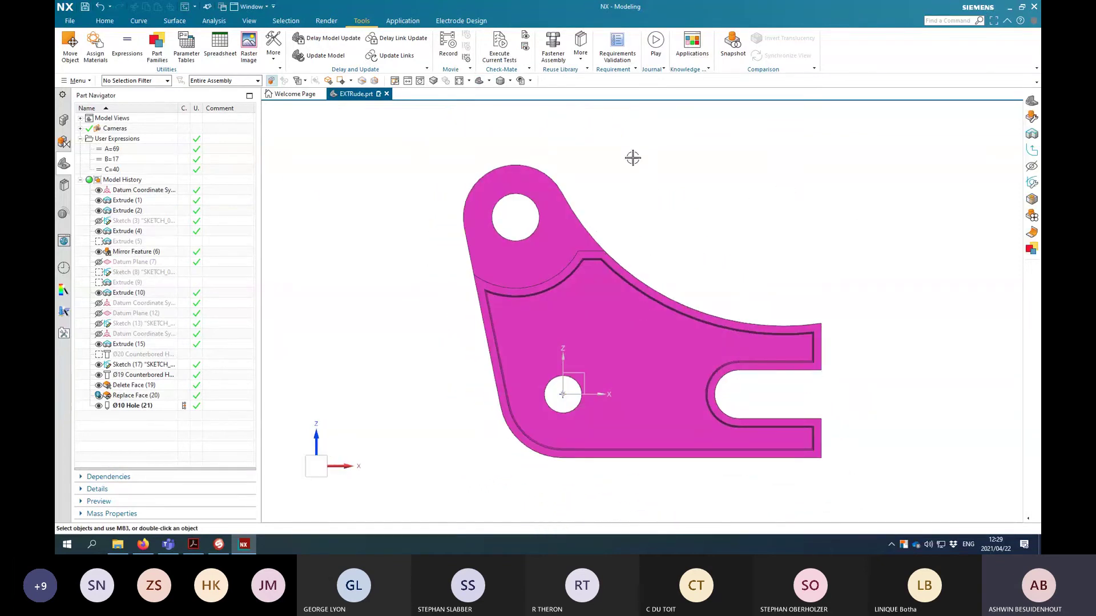
left_click(479, 81)
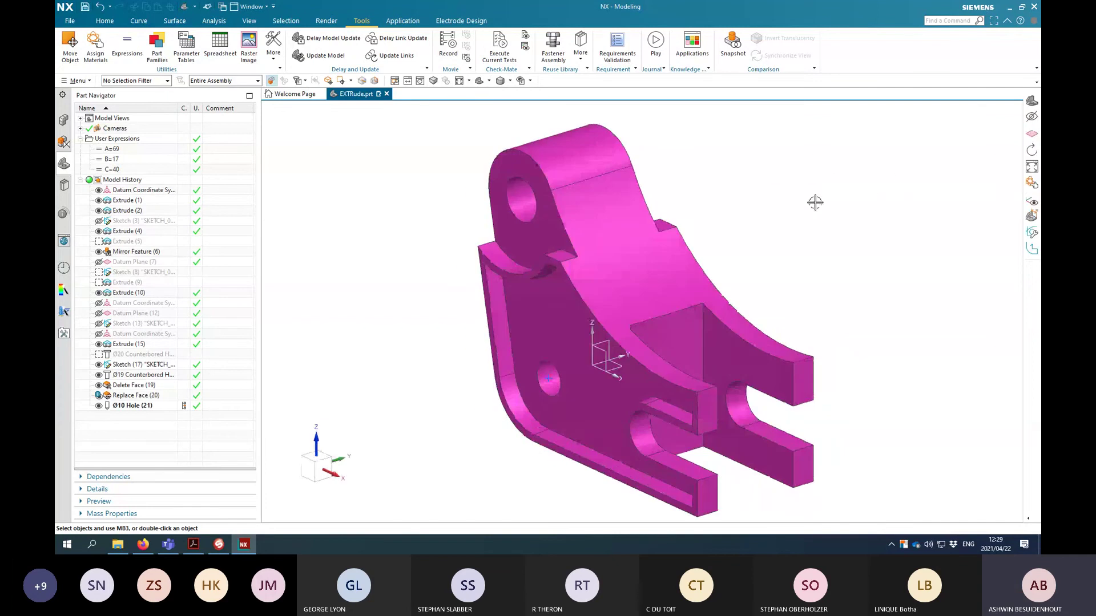
left_click(815, 202)
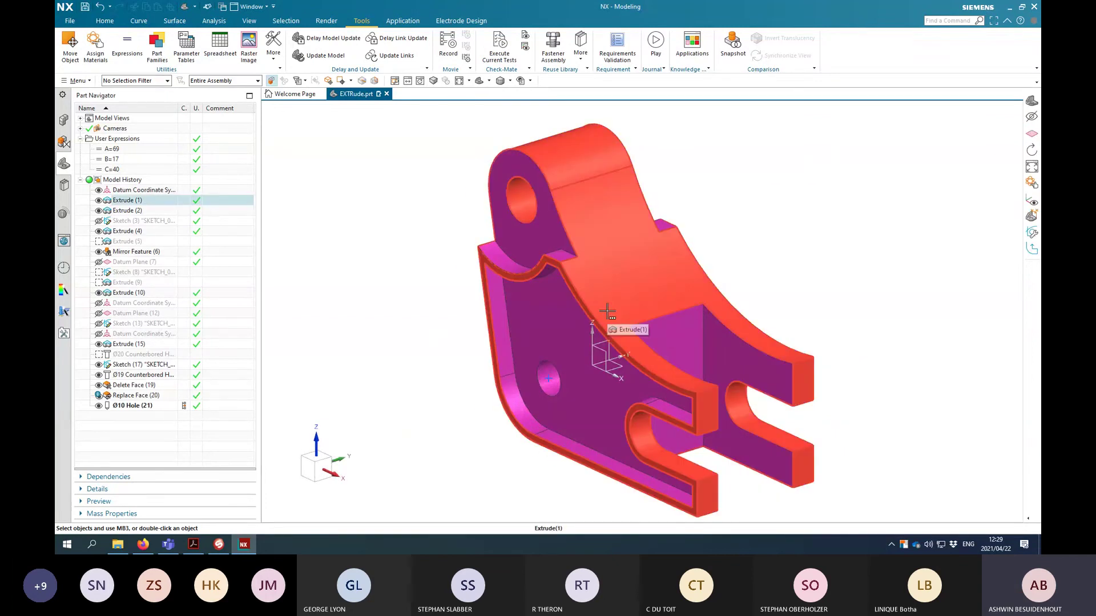
left_click(863, 242)
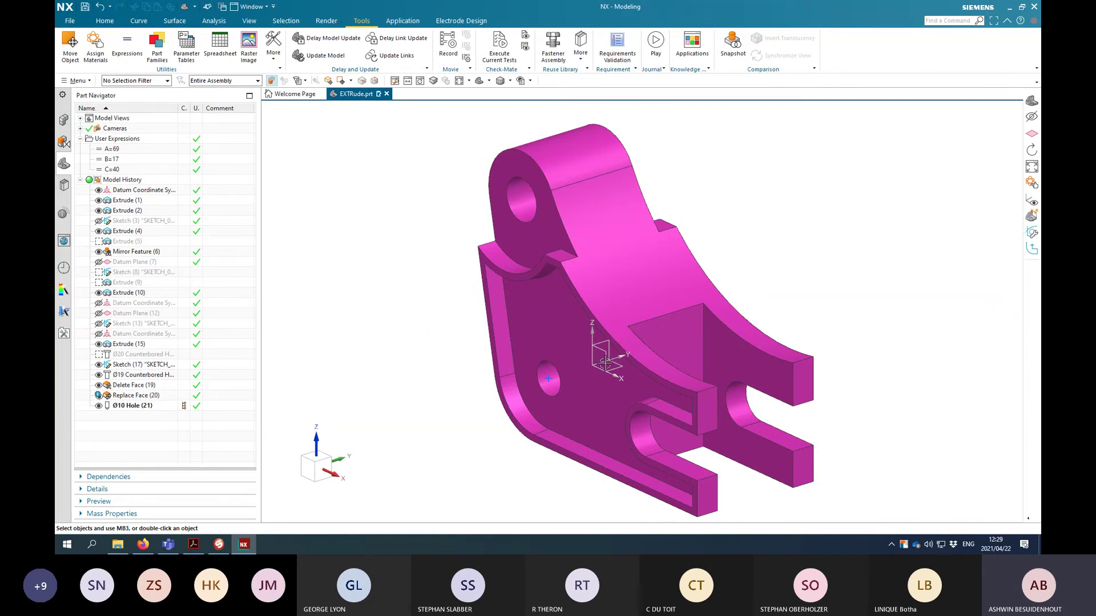
Step: Set the WCS to the base datum coordinate system and save the part
right_click(610, 364)
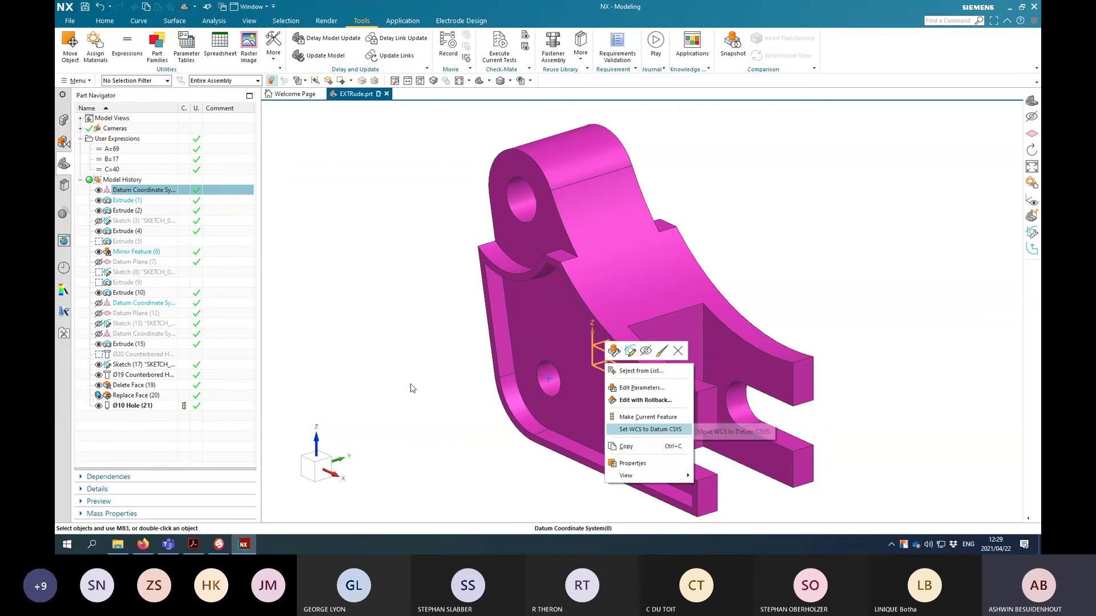
left_click(663, 436)
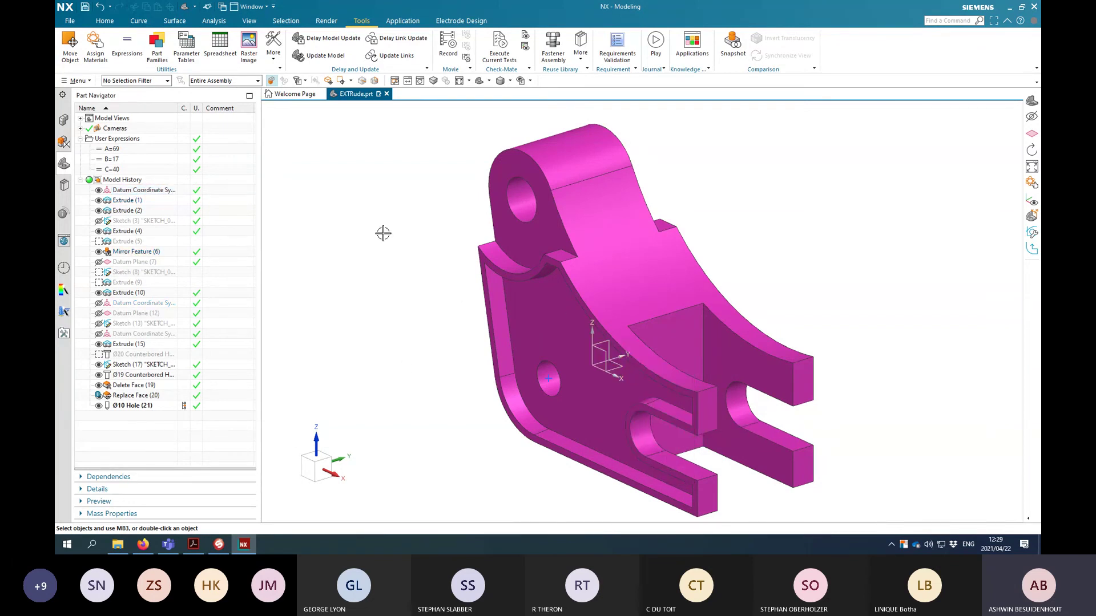
left_click(84, 10)
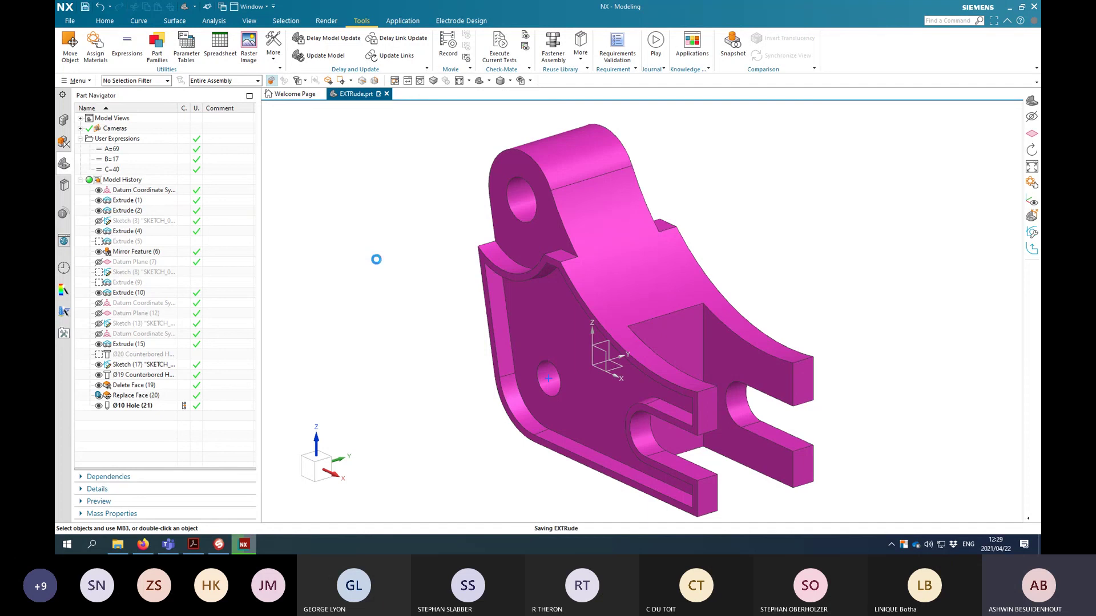